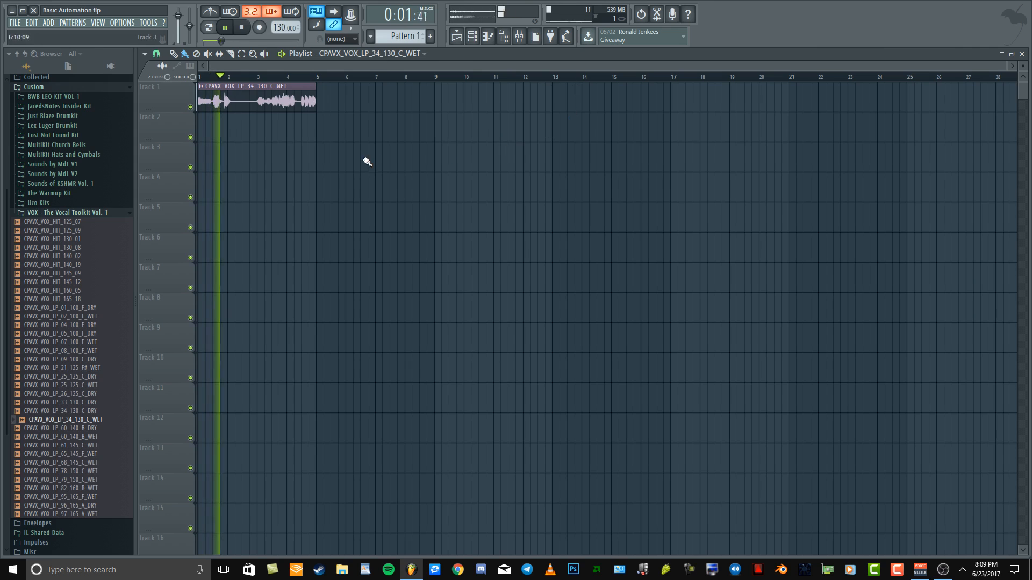
Stop playback and create a volume automation clip for the vocal audio clip on Track 1
{"action": "key", "text": "space"}
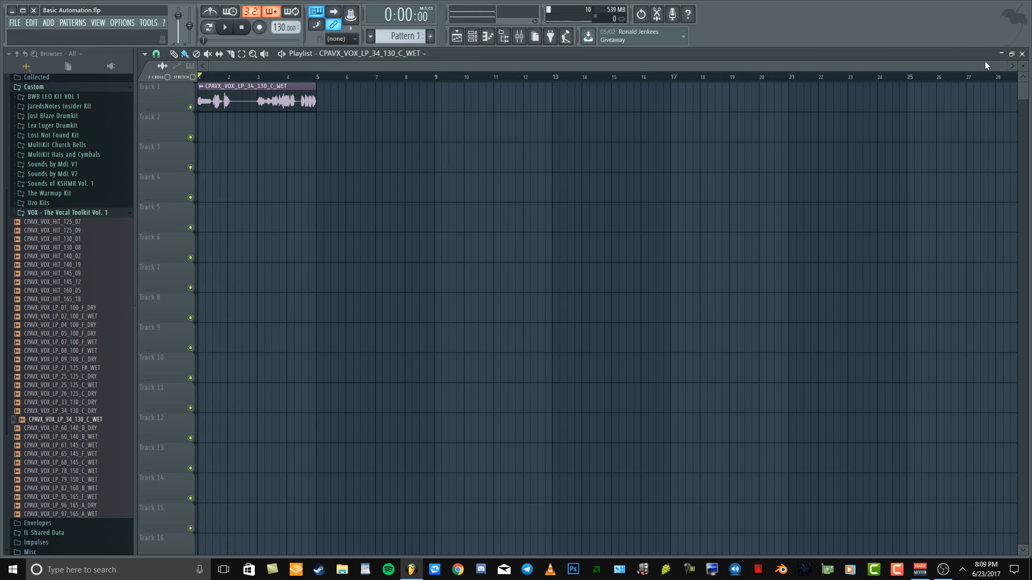
{"action": "left_click_drag", "start_coordinate": [1011, 67], "coordinate": [463, 117]}
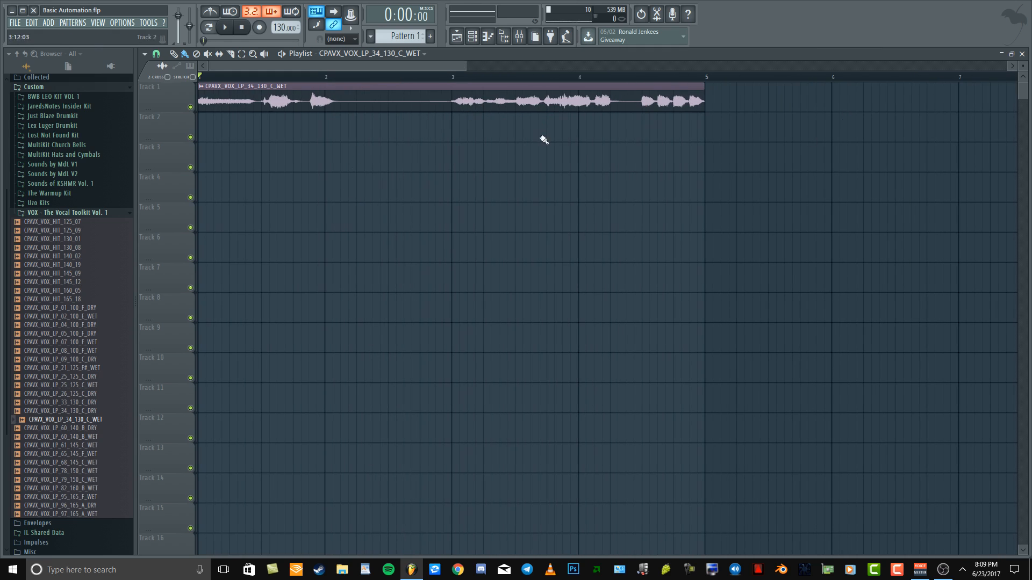
{"action": "left_click", "coordinate": [201, 86]}
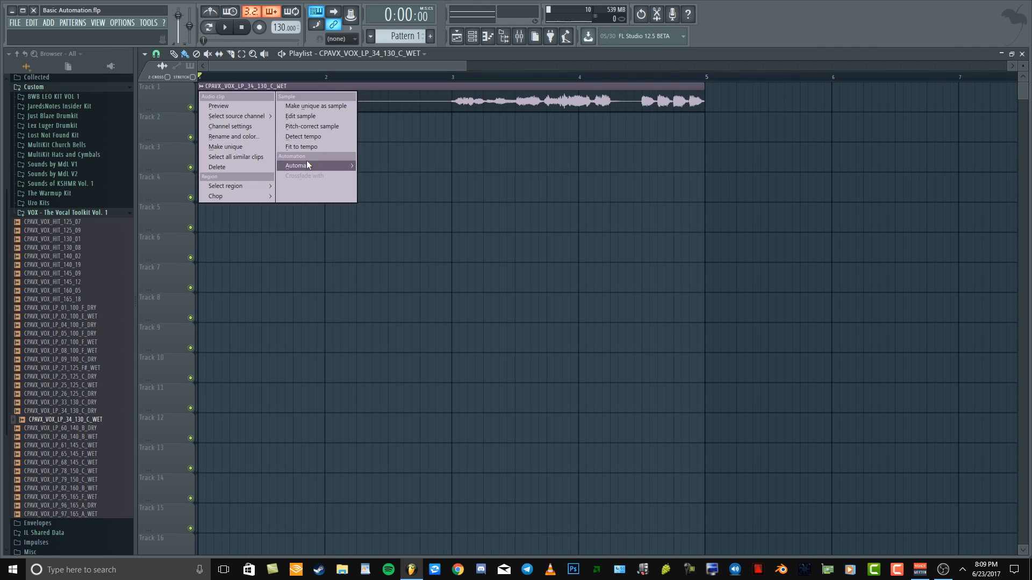
{"action": "mouse_move", "coordinate": [309, 164]}
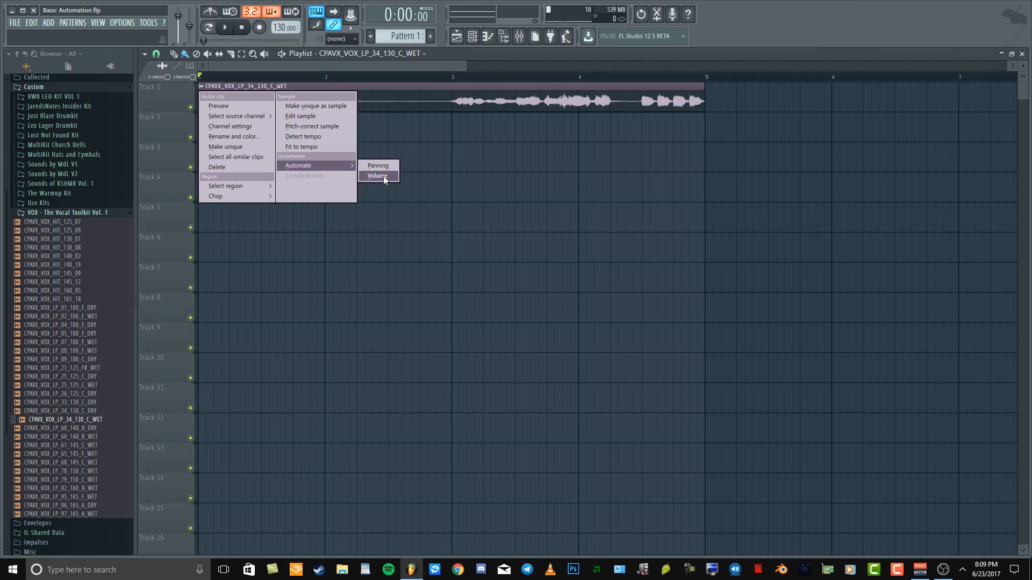
{"action": "left_click", "coordinate": [377, 176]}
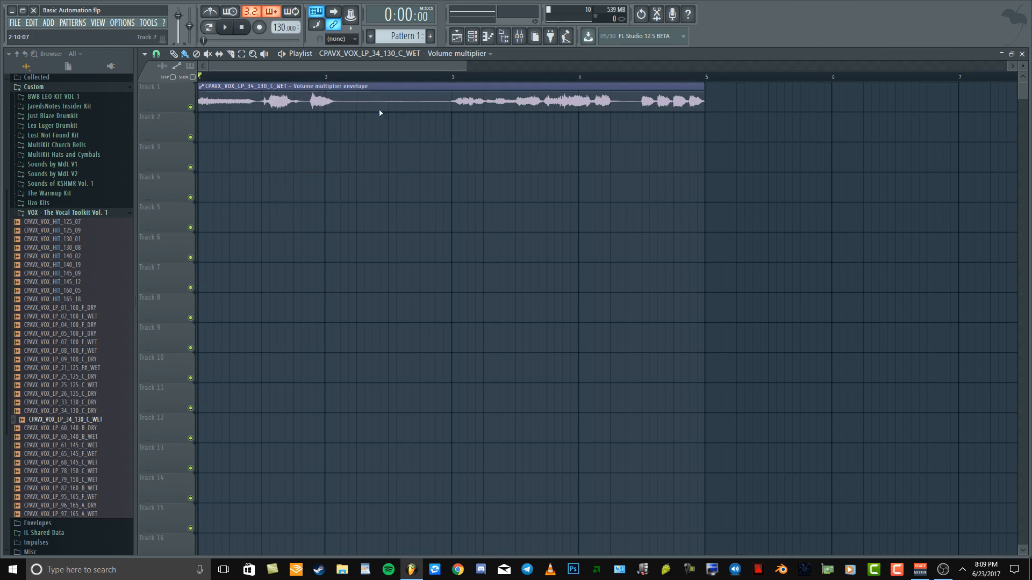
Move the volume envelope clip down to Track 2 and make that track much taller
{"action": "left_click_drag", "start_coordinate": [326, 89], "coordinate": [304, 141]}
{"action": "left_click_drag", "start_coordinate": [157, 140], "coordinate": [162, 365]}
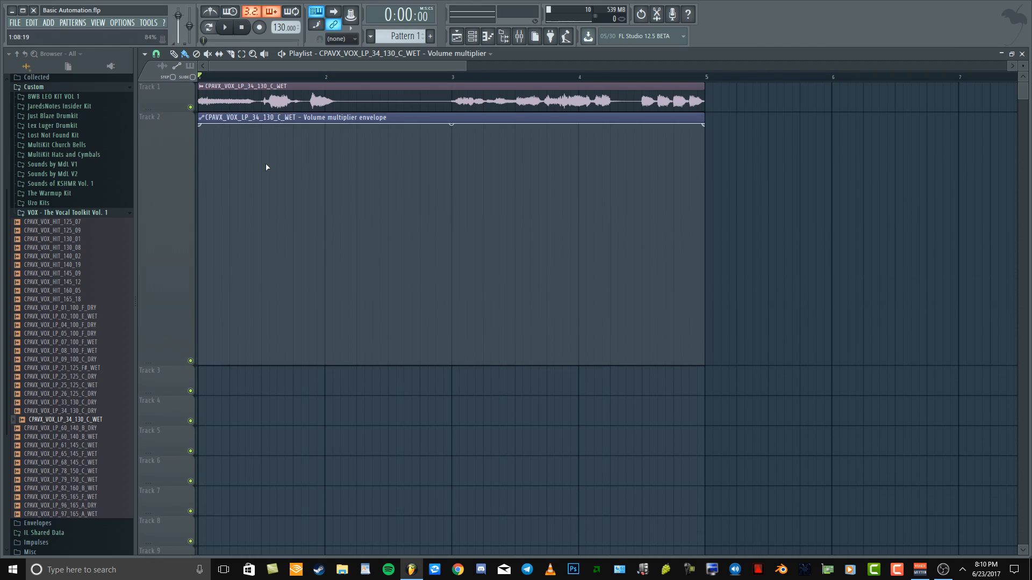
Add a control point at 1:05:00 along the top of the volume envelope and set the playlist snap to Line
{"action": "left_click_drag", "start_coordinate": [204, 126], "coordinate": [233, 118]}
{"action": "left_click", "coordinate": [156, 54]}
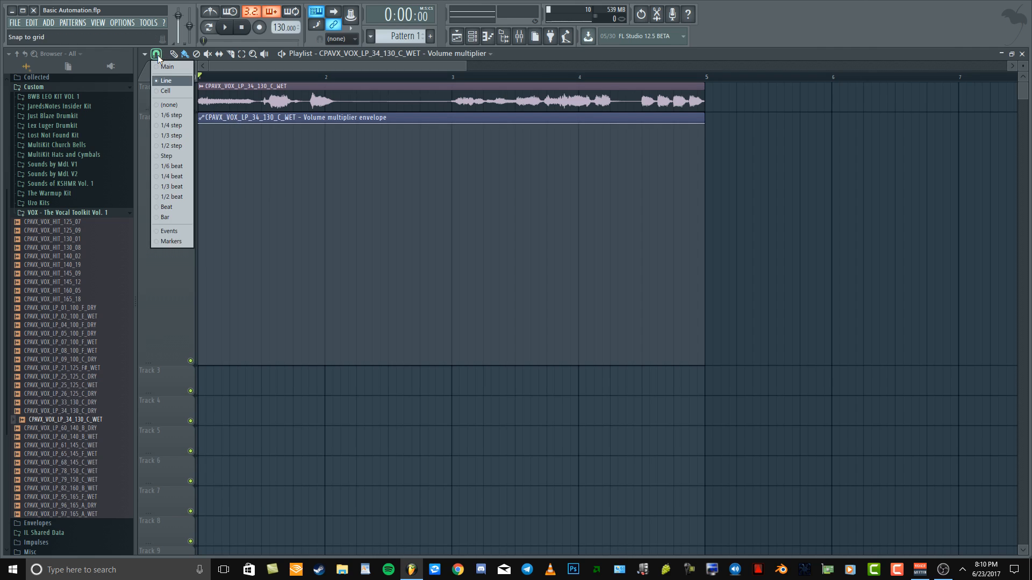
{"action": "left_click", "coordinate": [176, 78]}
Try an extra lowered point early in bar 2 of the volume envelope, and delete it
{"action": "left_click_drag", "start_coordinate": [357, 123], "coordinate": [356, 150]}
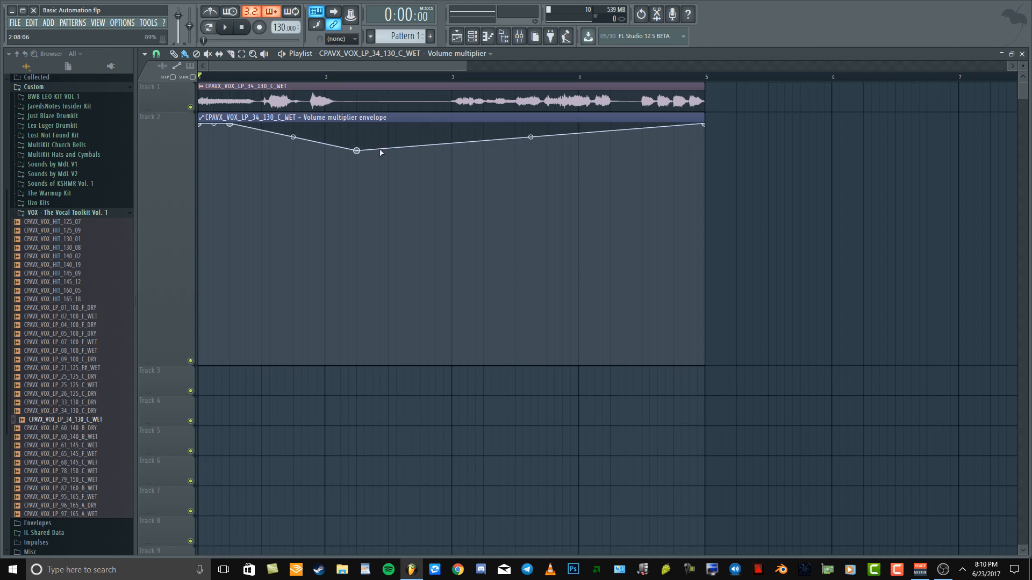
{"action": "right_click", "coordinate": [358, 152]}
{"action": "left_click", "coordinate": [376, 168]}
Lower the volume envelope's first point to the very bottom to form a linear fade-in, and play it back
{"action": "mouse_move", "coordinate": [230, 124]}
{"action": "left_mouse_down"}
{"action": "mouse_move", "coordinate": [222, 168]}
{"action": "mouse_move", "coordinate": [230, 123]}
{"action": "left_mouse_up"}
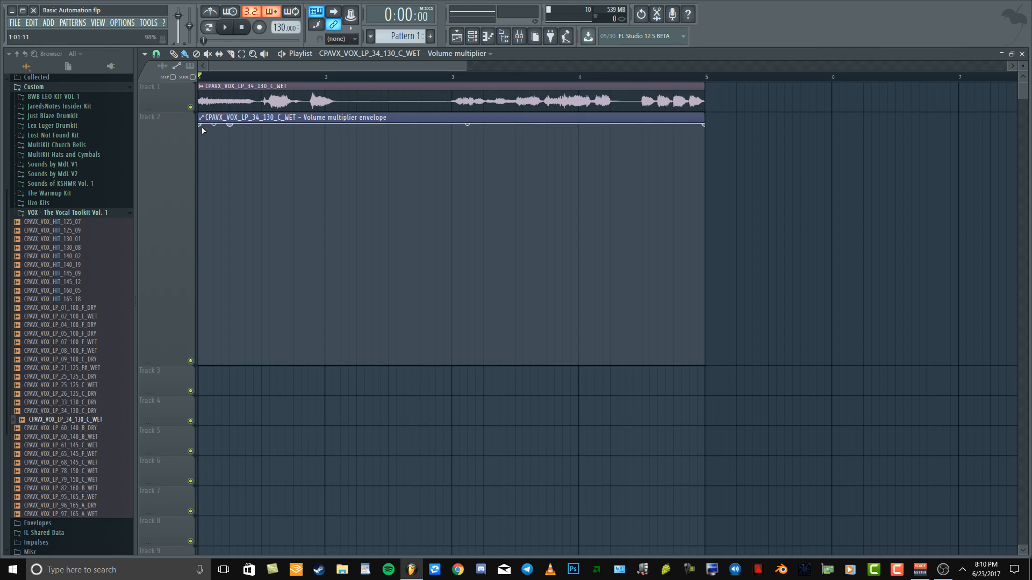
{"action": "left_click_drag", "start_coordinate": [203, 126], "coordinate": [184, 381]}
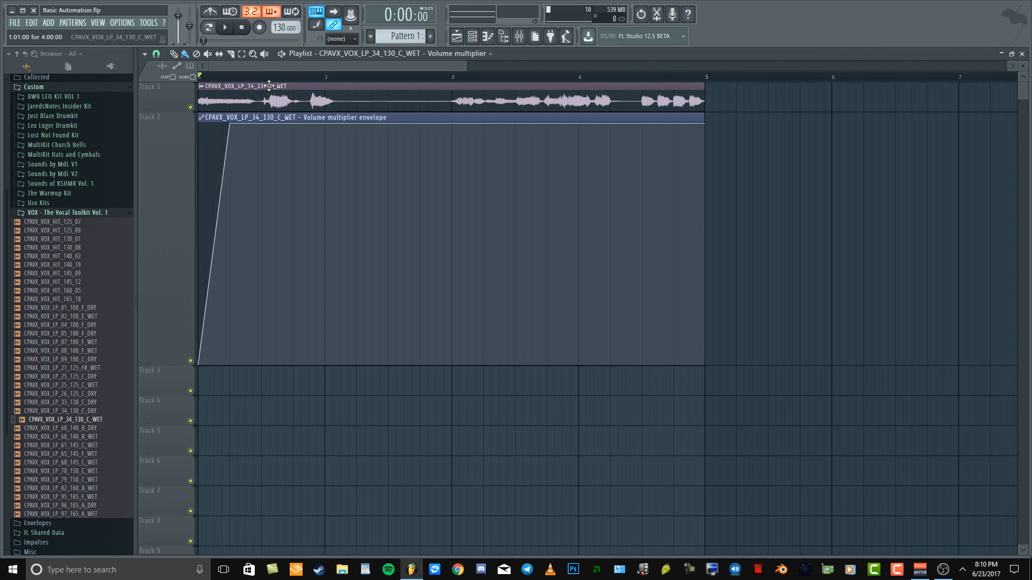
{"action": "key", "text": "space"}
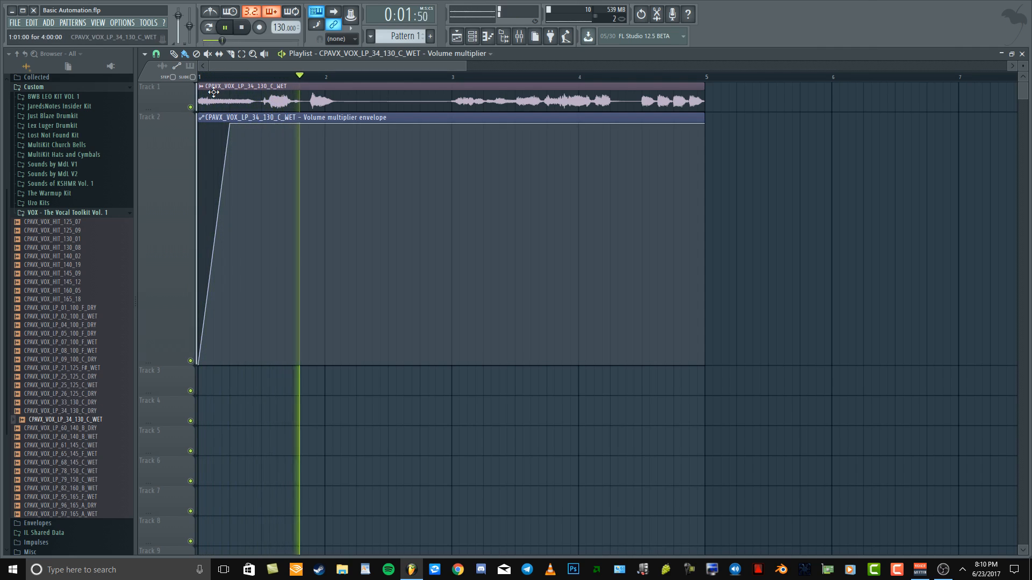
{"action": "key", "text": "space"}
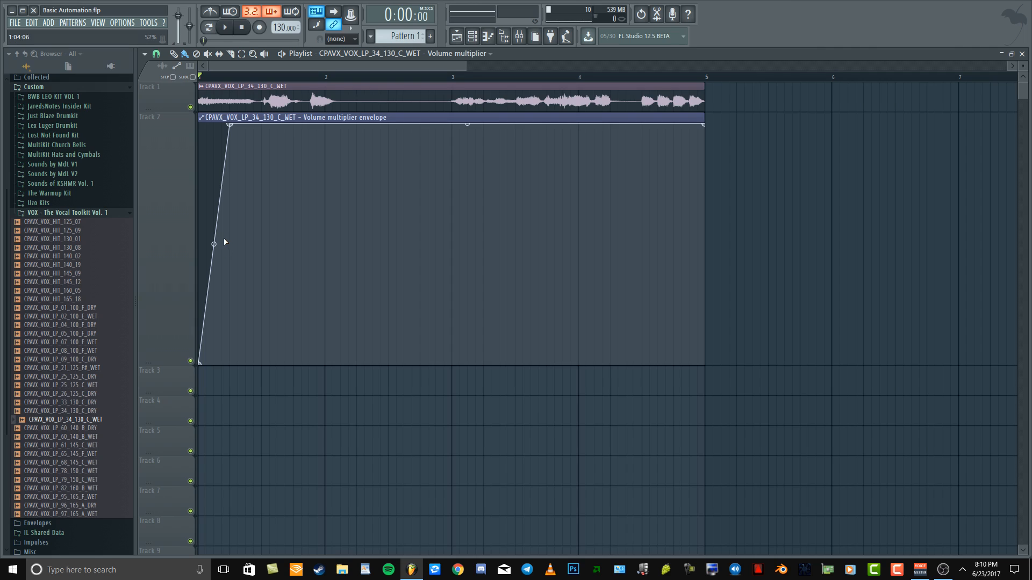
Try a steep, late-rising curve on the fade-in segment with a playback check, and reset its tension
{"action": "left_click_drag", "start_coordinate": [214, 244], "coordinate": [246, 358]}
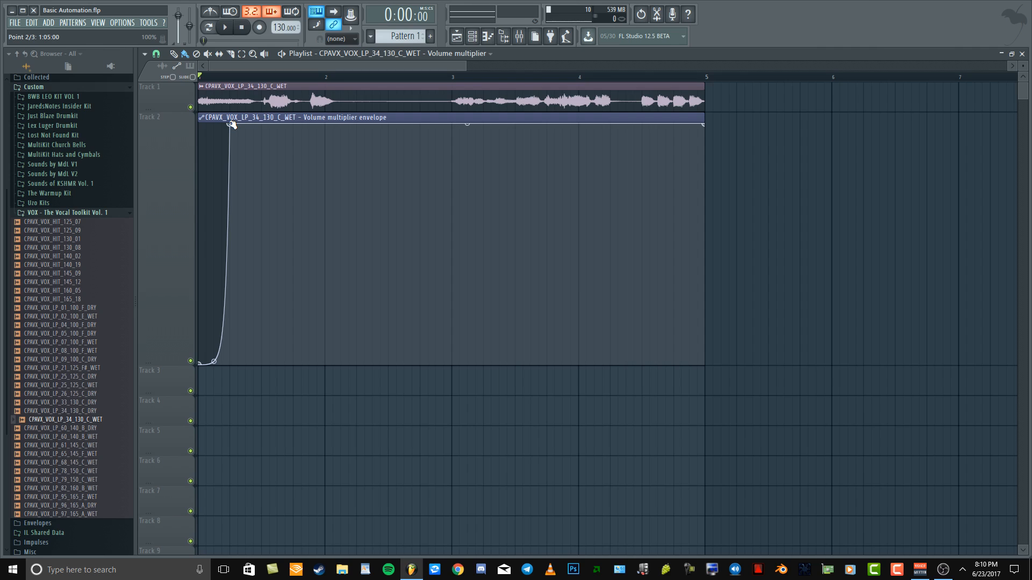
{"action": "key", "text": "space"}
{"action": "key", "text": "space"}
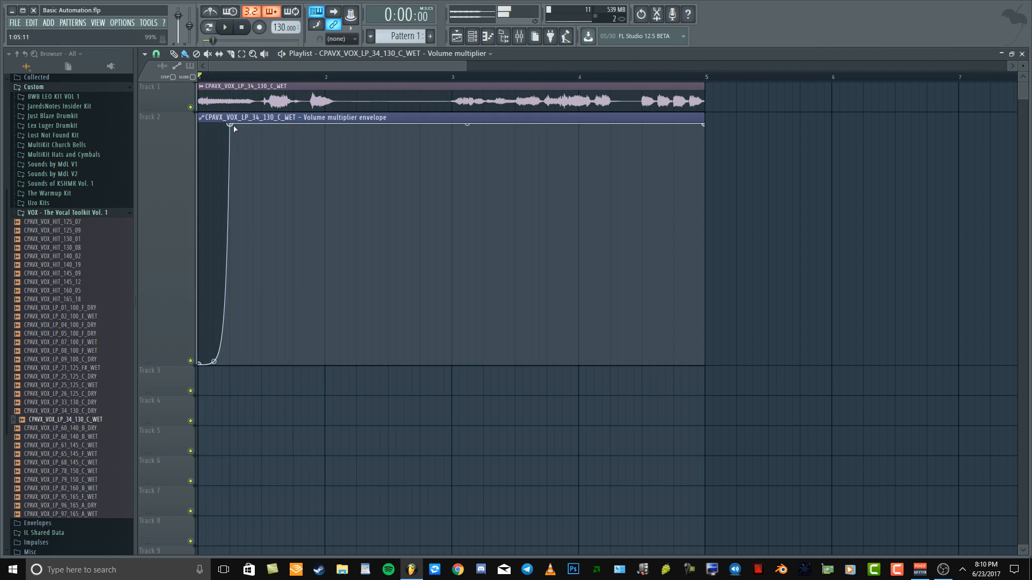
{"action": "right_click", "coordinate": [214, 362]}
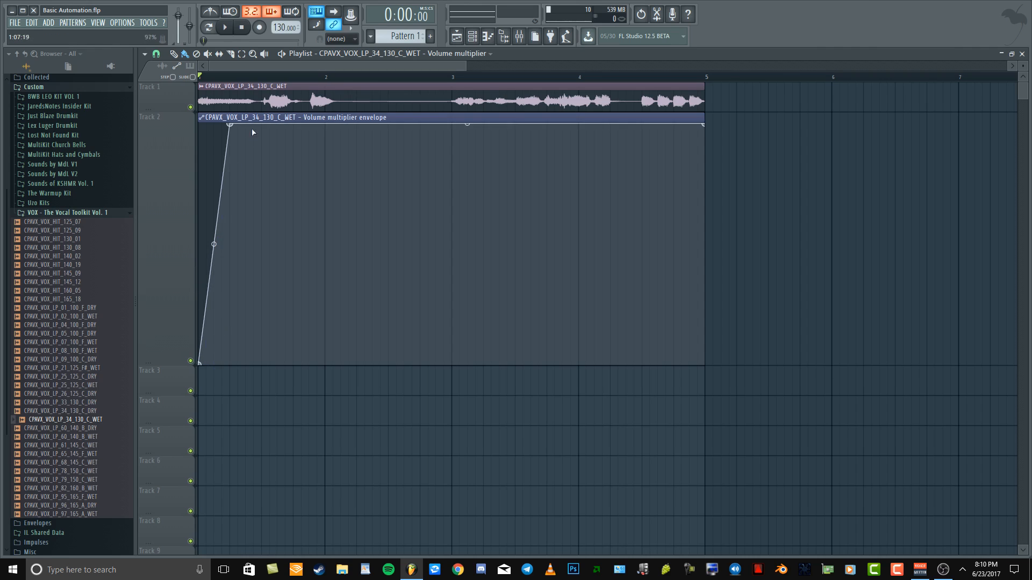
Shape the fade-in as a Double curve, extend its end point to the middle of bar 1, and audition it
{"action": "right_click", "coordinate": [230, 125]}
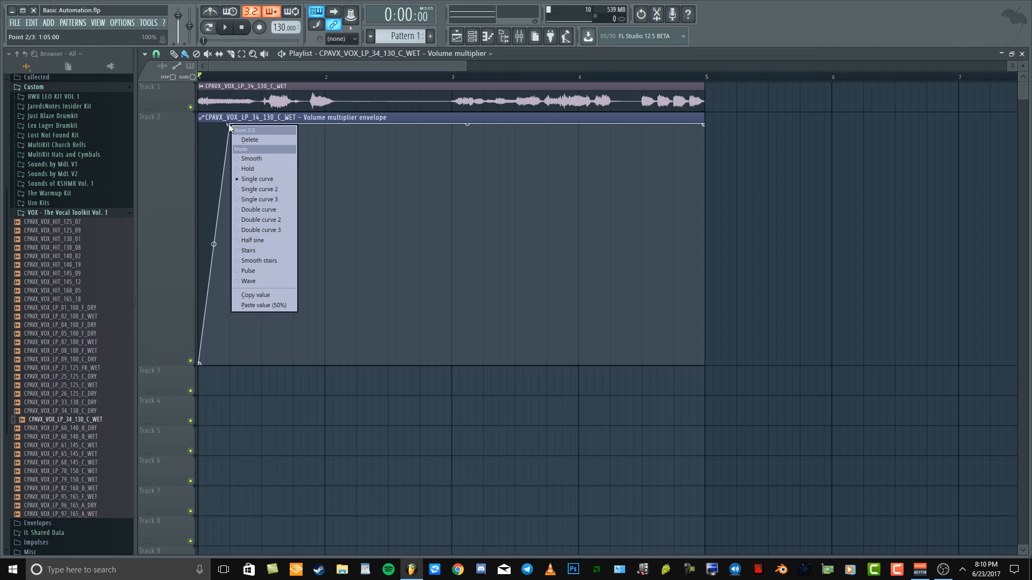
{"action": "left_click", "coordinate": [273, 210]}
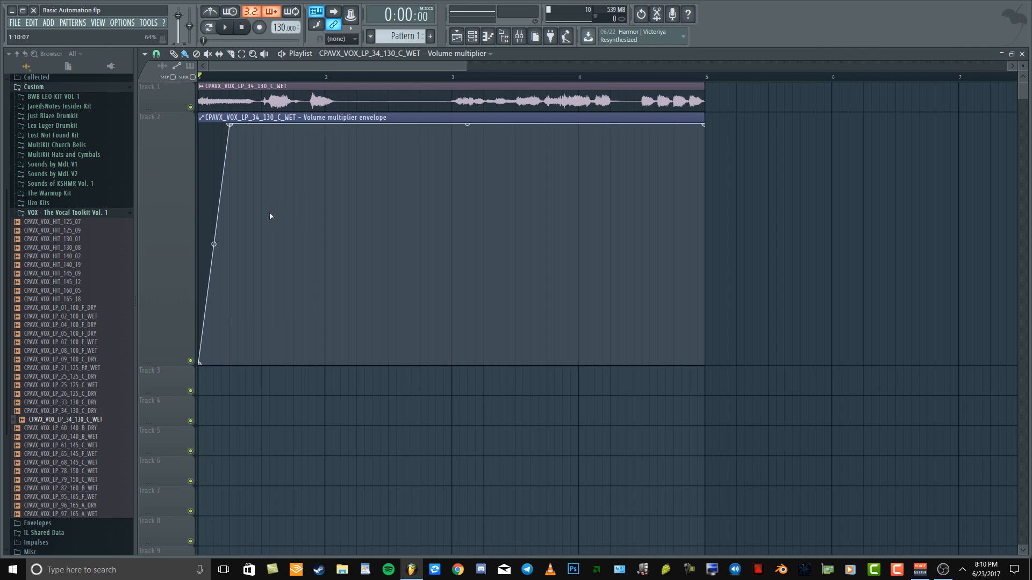
{"action": "mouse_move", "coordinate": [220, 245]}
{"action": "left_mouse_down"}
{"action": "mouse_move", "coordinate": [220, 210]}
{"action": "mouse_move", "coordinate": [221, 231]}
{"action": "left_mouse_up"}
{"action": "left_click_drag", "start_coordinate": [230, 124], "coordinate": [265, 122]}
{"action": "left_click_drag", "start_coordinate": [229, 245], "coordinate": [235, 260]}
{"action": "key", "text": "space"}
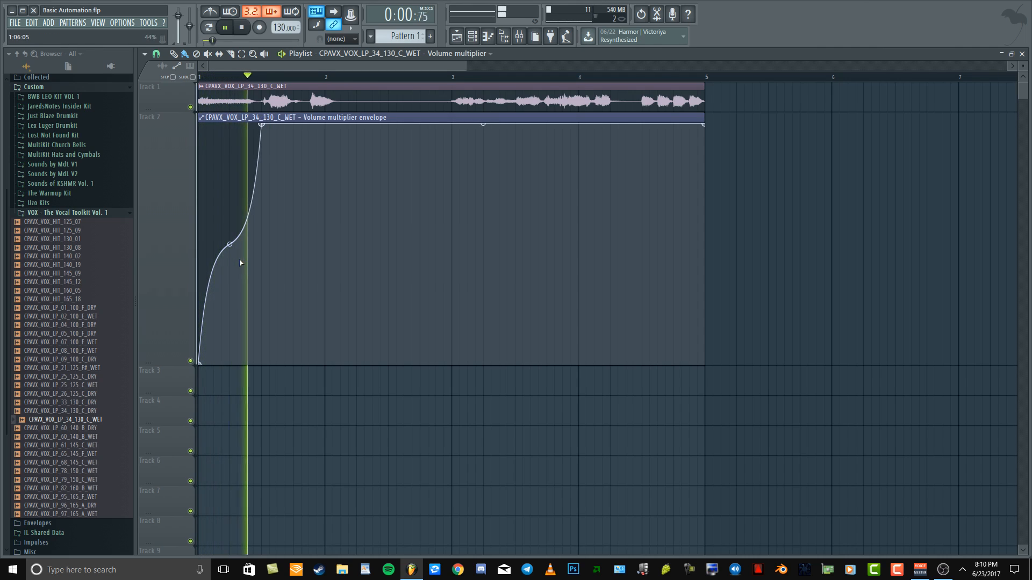
{"action": "key", "text": "space"}
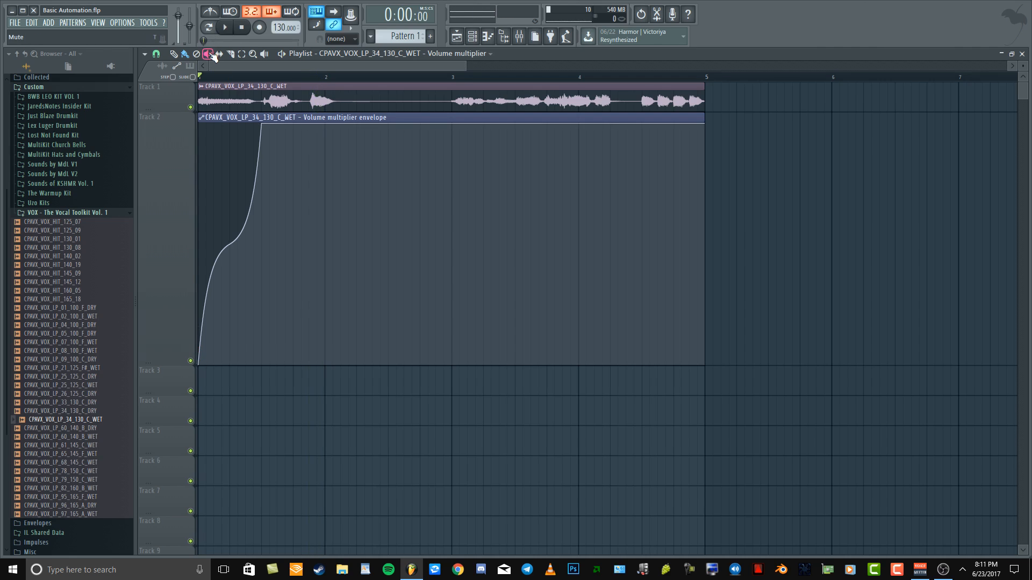
Mute the volume envelope clip and create a panning automation clip for the vocal audio clip
{"action": "left_click", "coordinate": [281, 186]}
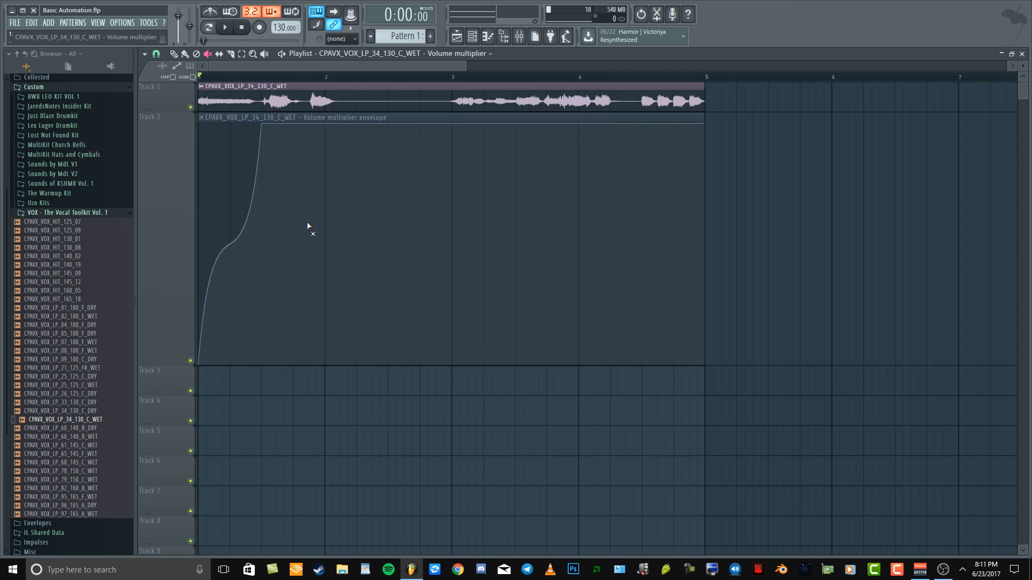
{"action": "left_click", "coordinate": [173, 53]}
{"action": "left_click", "coordinate": [202, 87]}
{"action": "mouse_move", "coordinate": [317, 166]}
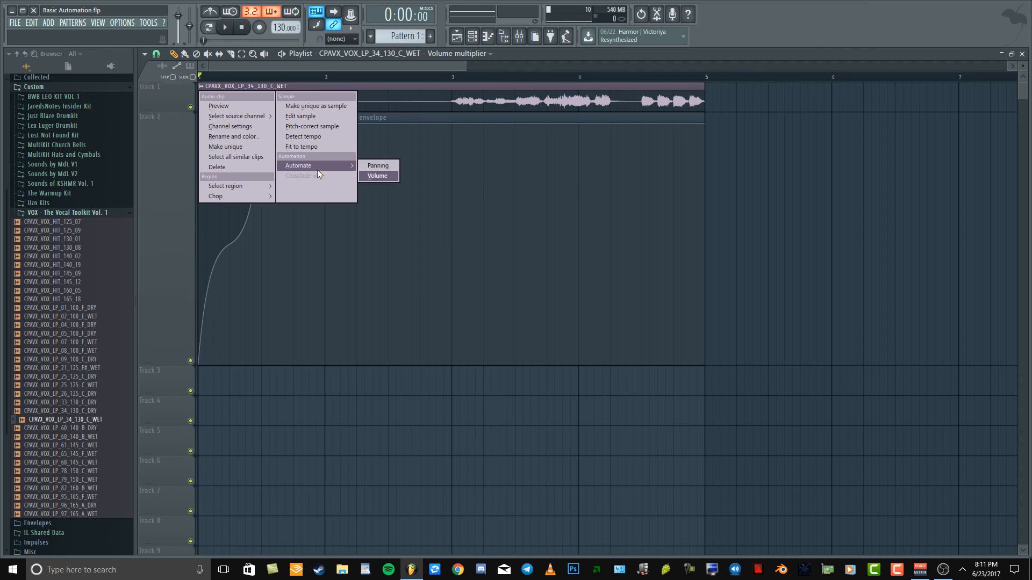
{"action": "left_click", "coordinate": [384, 168]}
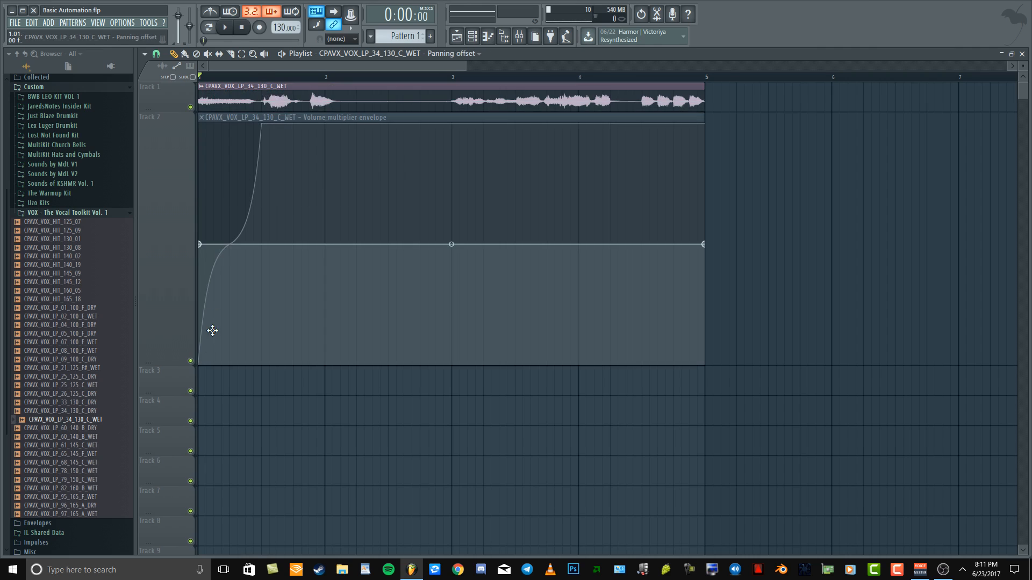
Move the panning envelope clip down to Track 3 and increase that track's height
{"action": "left_click_drag", "start_coordinate": [212, 405], "coordinate": [211, 375]}
{"action": "left_click_drag", "start_coordinate": [154, 395], "coordinate": [171, 564]}
{"action": "scroll", "coordinate": [327, 344], "scroll_direction": "down", "scroll_amount": 3}
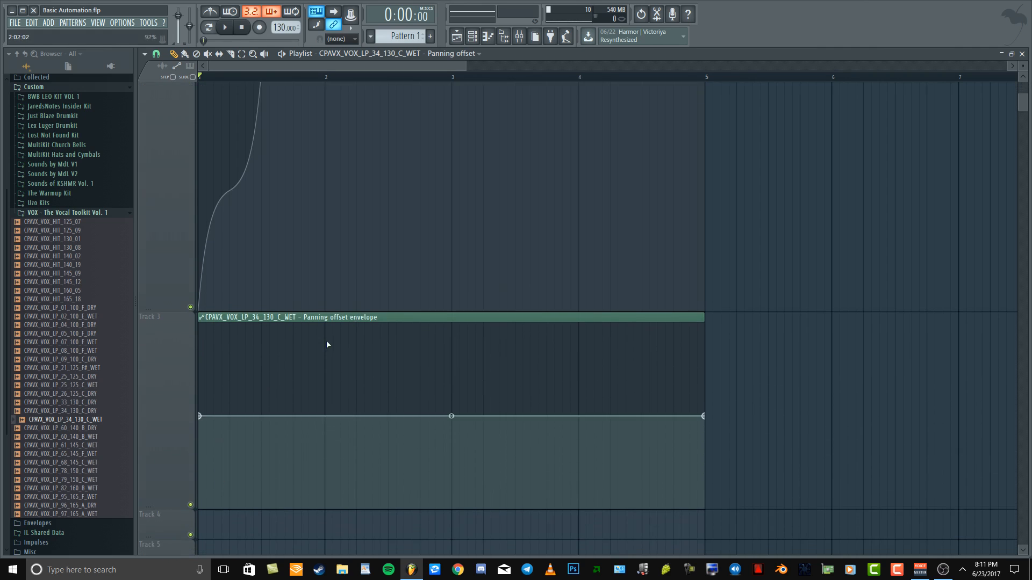
Copy the value of the panning envelope's first point, raise that point to 87%, and listen to the panning
{"action": "right_click", "coordinate": [201, 410]}
{"action": "left_click", "coordinate": [250, 533]}
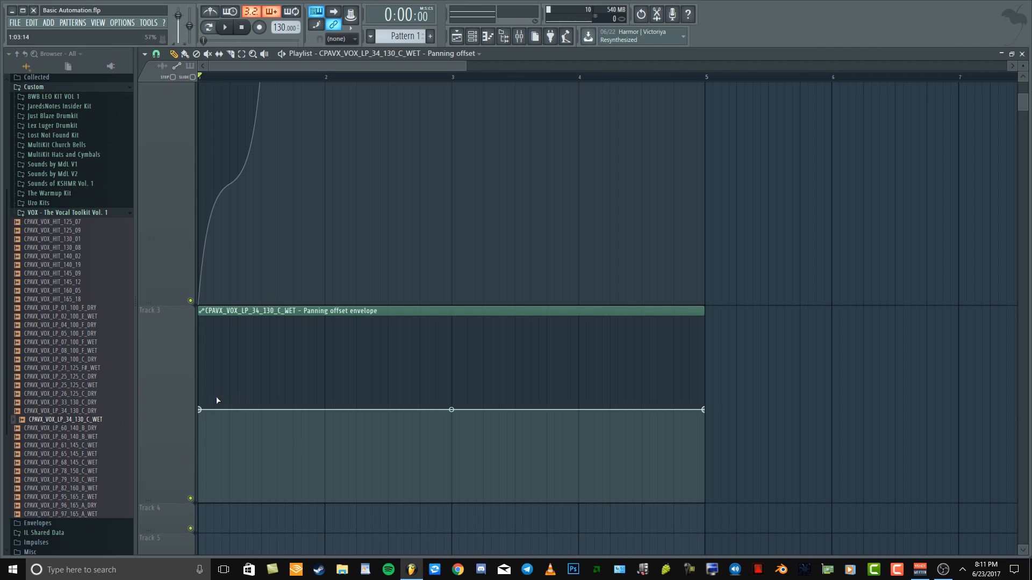
{"action": "left_click_drag", "start_coordinate": [199, 410], "coordinate": [186, 343]}
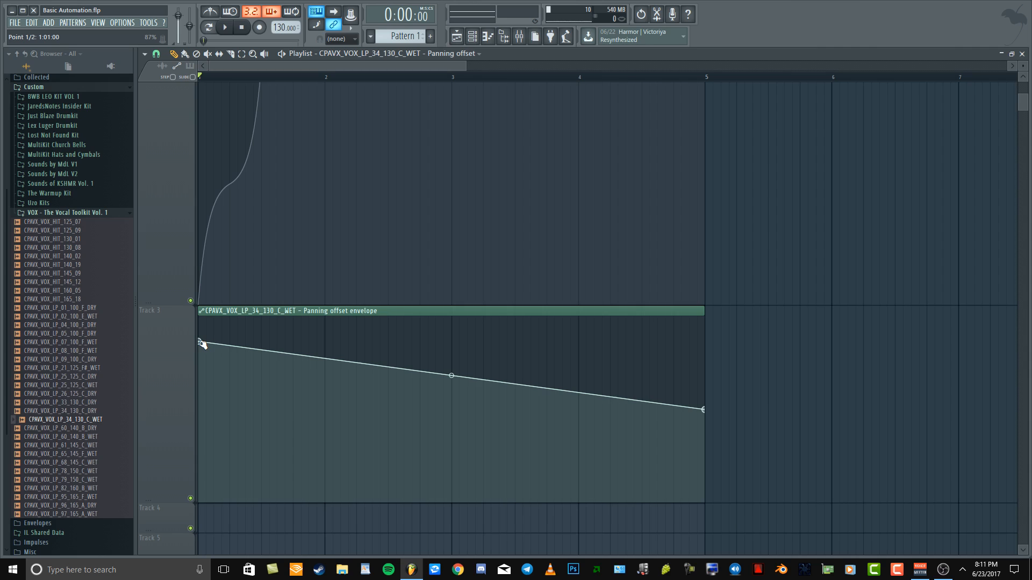
{"action": "key", "text": "space"}
{"action": "key", "text": "space"}
{"action": "key", "text": "space"}
{"action": "key", "text": "space"}
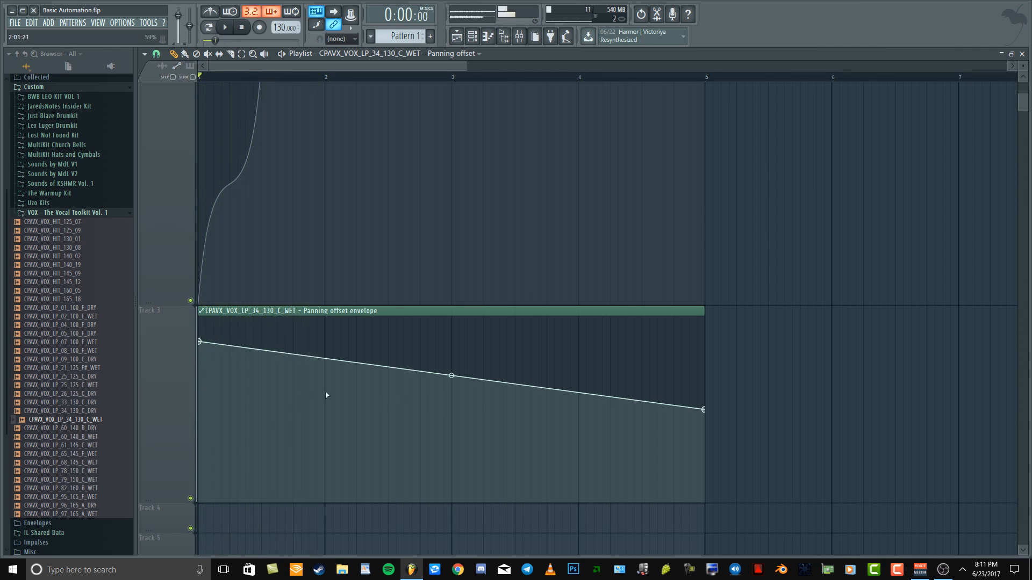
Add a panning envelope point at 2:01:00 with a value of 19%, and play back the change
{"action": "right_click", "coordinate": [326, 465]}
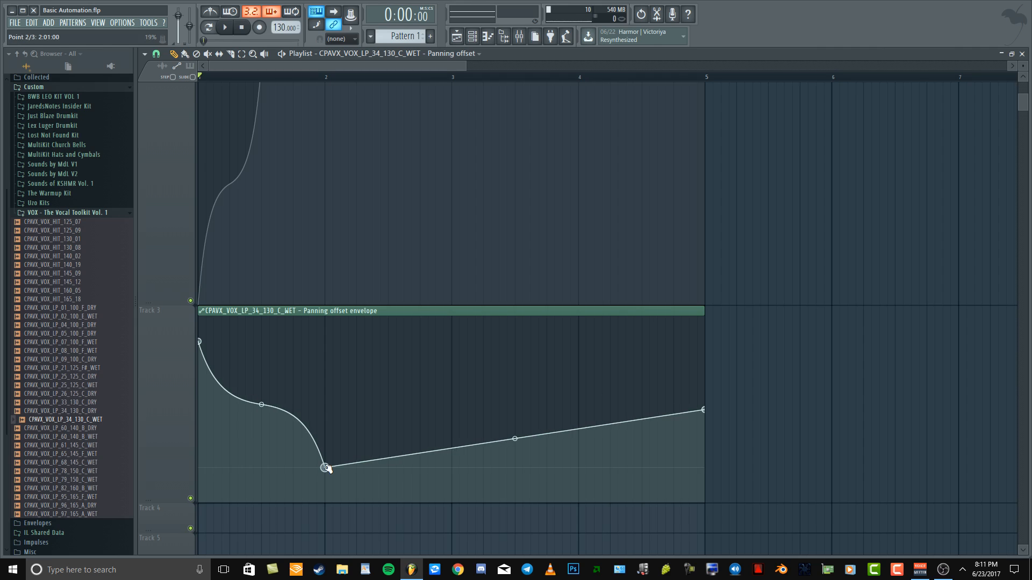
{"action": "key", "text": "space"}
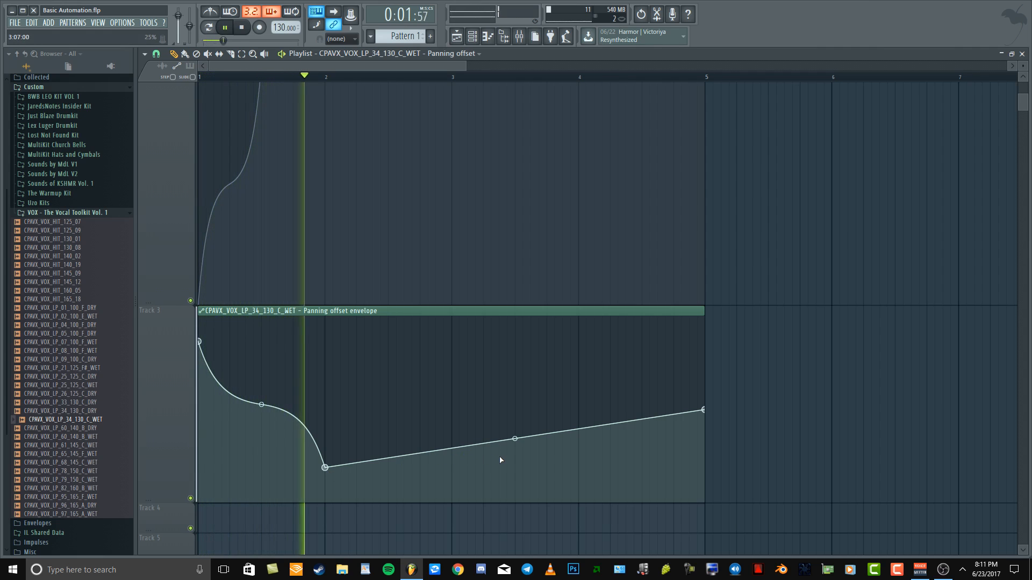
{"action": "key", "text": "space"}
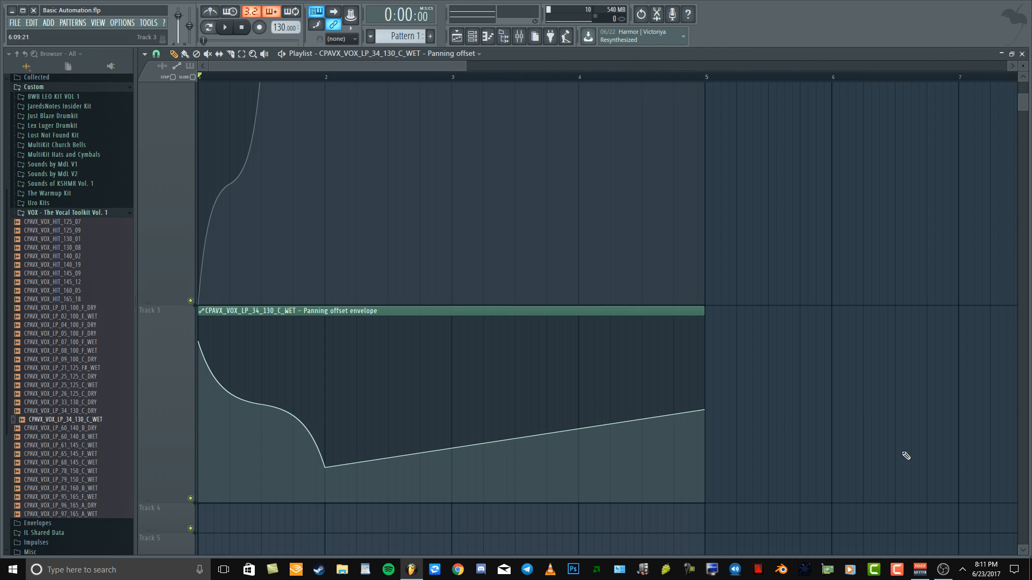
Copy the 50% value of the panning envelope's last point and paste it onto the point at 2:01:00
{"action": "right_click", "coordinate": [703, 410]}
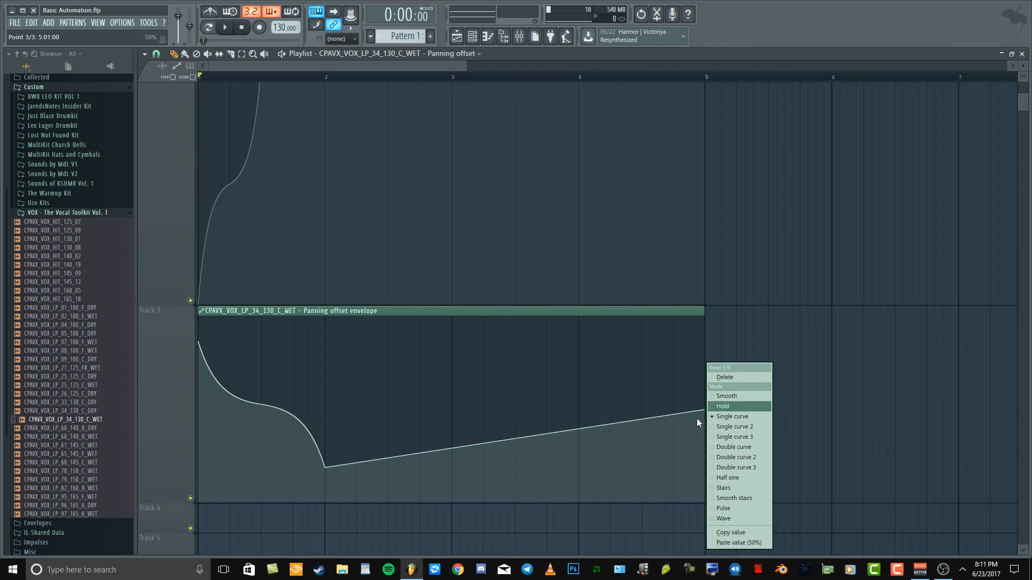
{"action": "left_click", "coordinate": [758, 533]}
{"action": "right_click", "coordinate": [324, 467]}
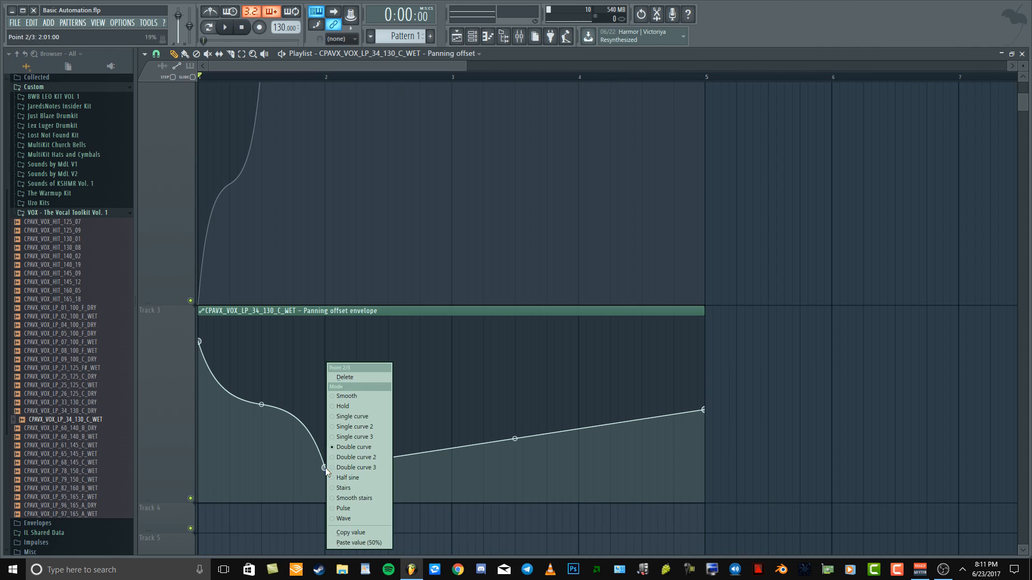
{"action": "left_click", "coordinate": [360, 539]}
{"action": "right_click", "coordinate": [199, 341]}
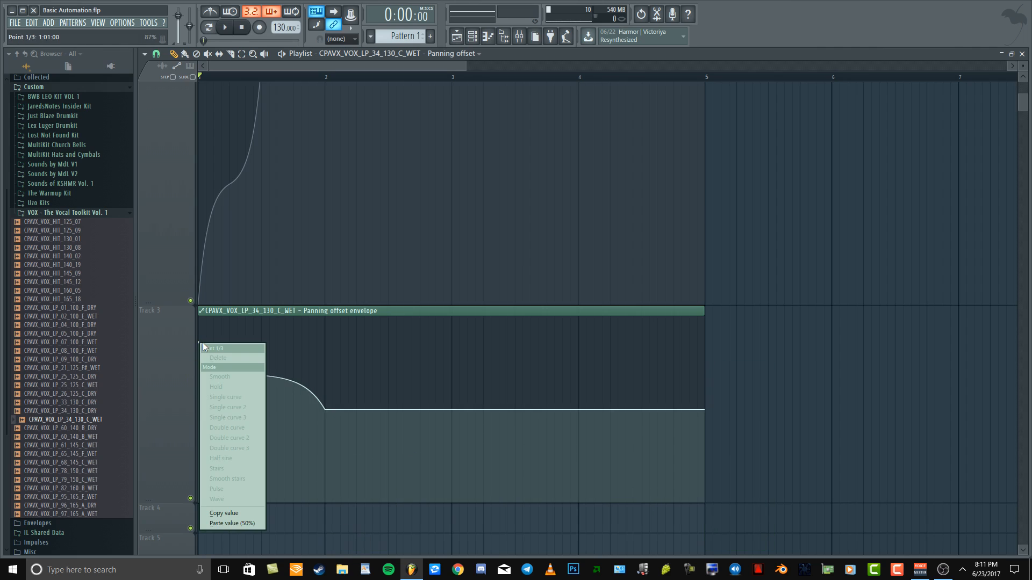
{"action": "left_click", "coordinate": [224, 513]}
{"action": "right_click", "coordinate": [199, 342]}
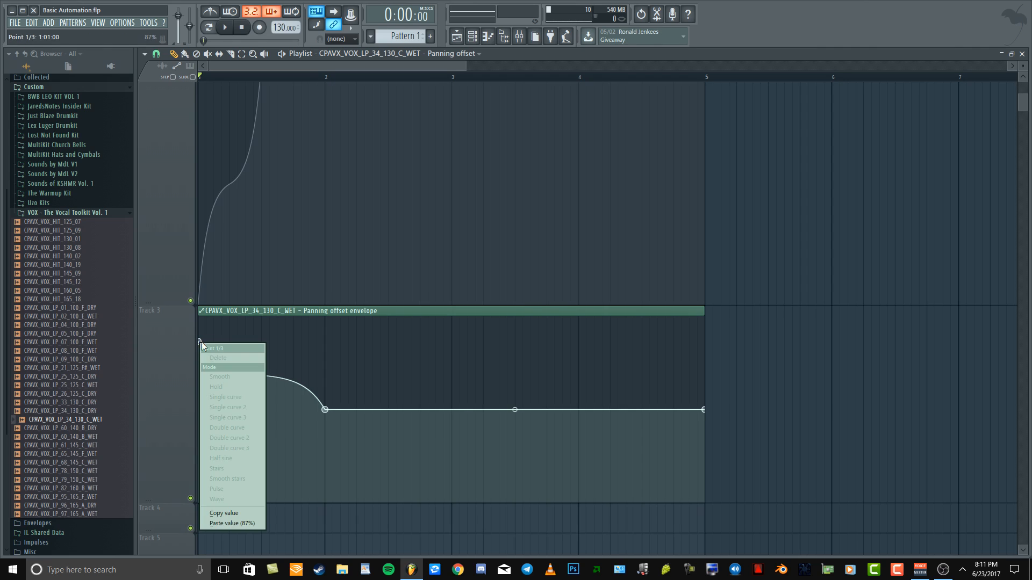
{"action": "left_click", "coordinate": [246, 518]}
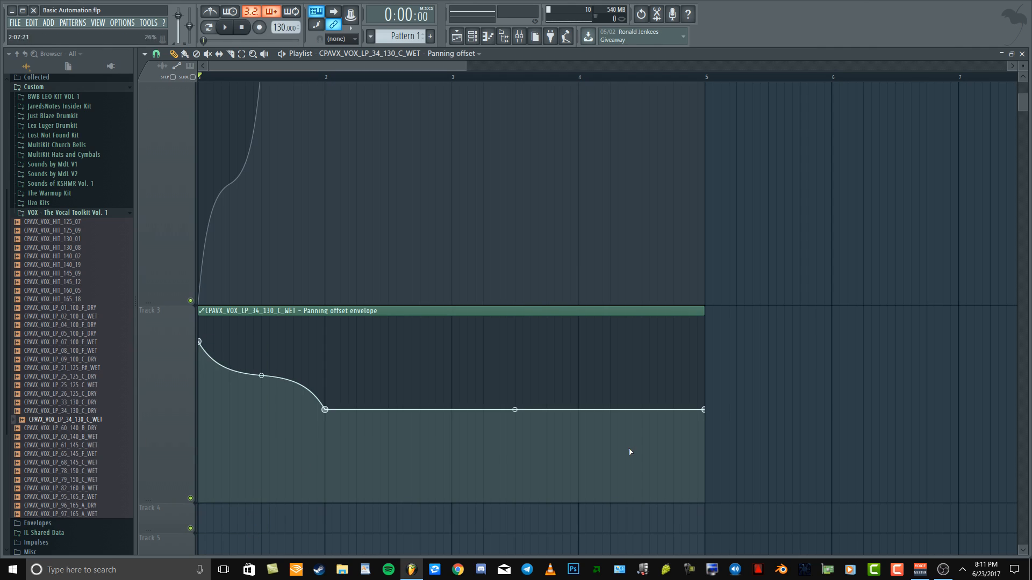
Copy the 50% value of the panning envelope's last point and paste it onto the first point
{"action": "right_click", "coordinate": [703, 410]}
{"action": "left_click", "coordinate": [733, 533]}
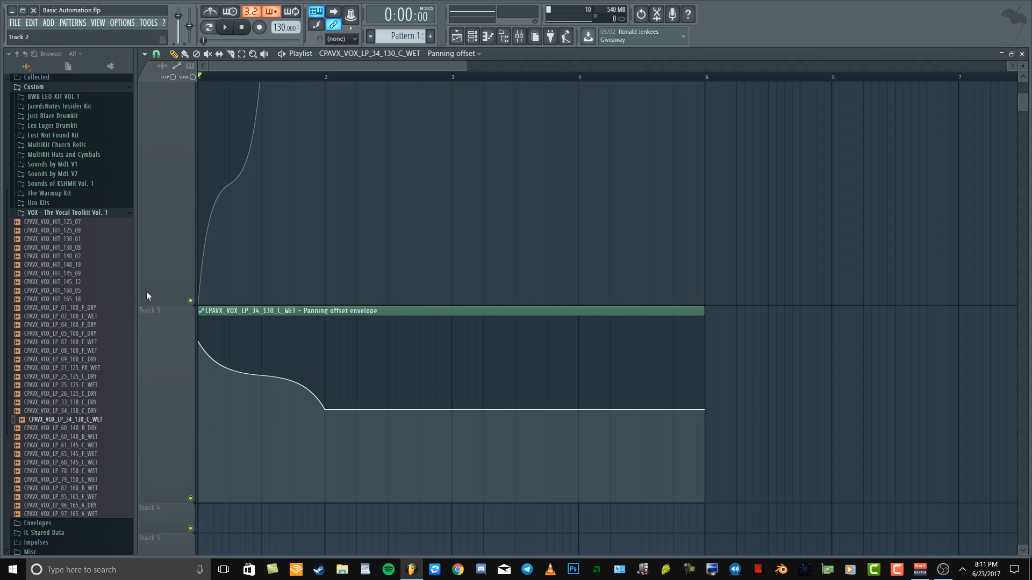
{"action": "right_click", "coordinate": [200, 342]}
{"action": "left_click", "coordinate": [227, 523]}
Play back the centred panning briefly and mute the panning envelope clip on Track 3
{"action": "key", "text": "space"}
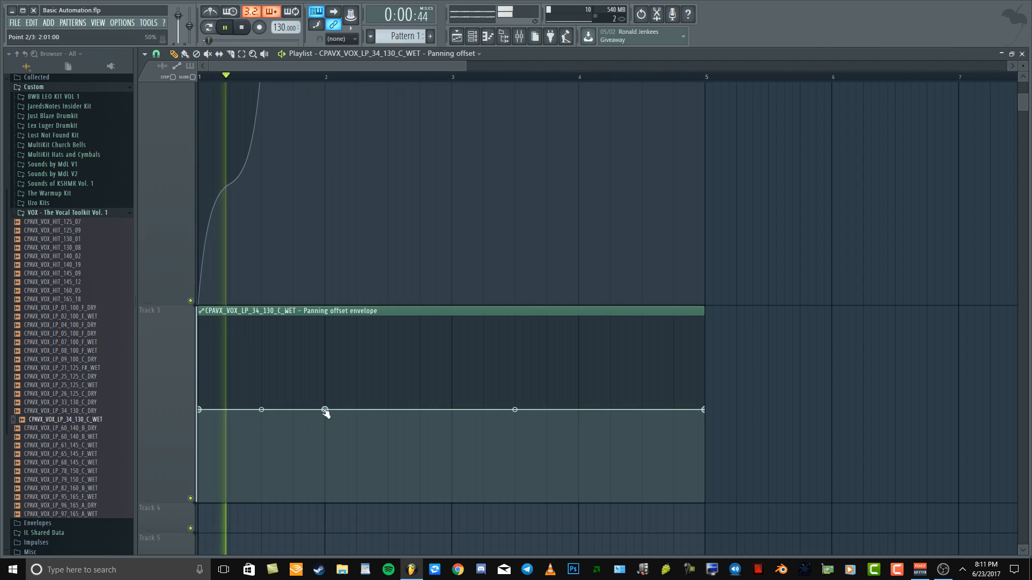
{"action": "left_click", "coordinate": [211, 53]}
{"action": "key", "text": "space"}
{"action": "left_click", "coordinate": [461, 395]}
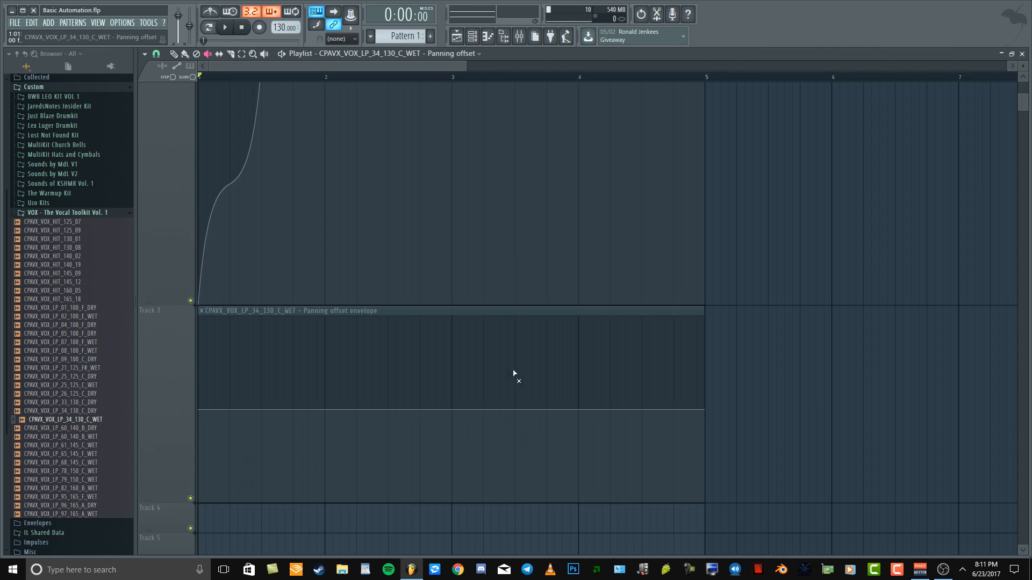
Reduce the heights of Track 2 and Track 3 so the vocal clip and both envelopes fit in the playlist
{"action": "scroll", "coordinate": [430, 202], "scroll_direction": "up", "scroll_amount": 2}
{"action": "left_click_drag", "start_coordinate": [162, 365], "coordinate": [178, 220]}
{"action": "left_click_drag", "start_coordinate": [157, 415], "coordinate": [178, 300]}
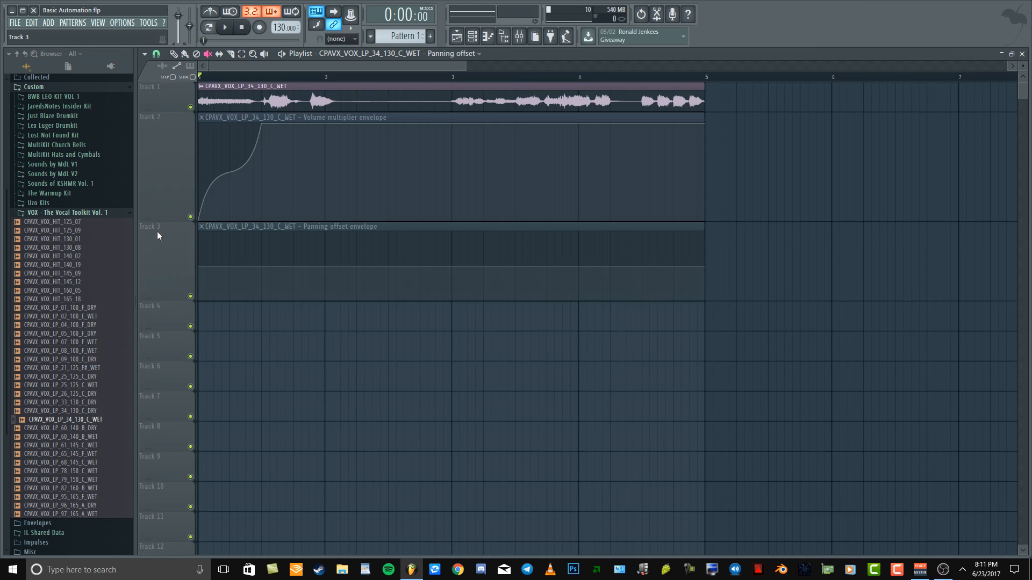
{"action": "left_click_drag", "start_coordinate": [149, 221], "coordinate": [156, 197]}
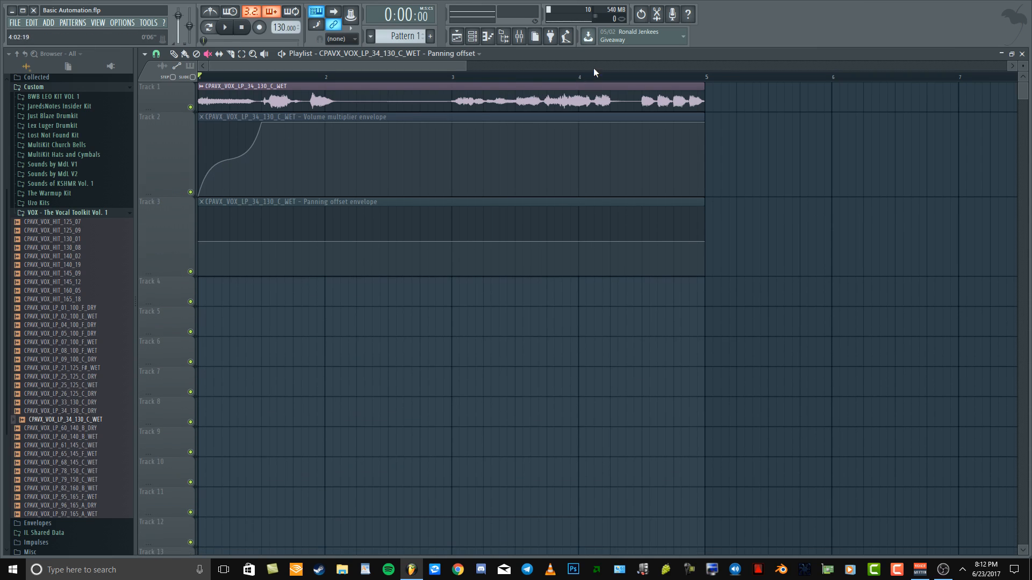
Open FabFilter Saturn on the vocal's mixer insert, set its output Mix to 100%, and play back the effect briefly
{"action": "left_click", "coordinate": [532, 38]}
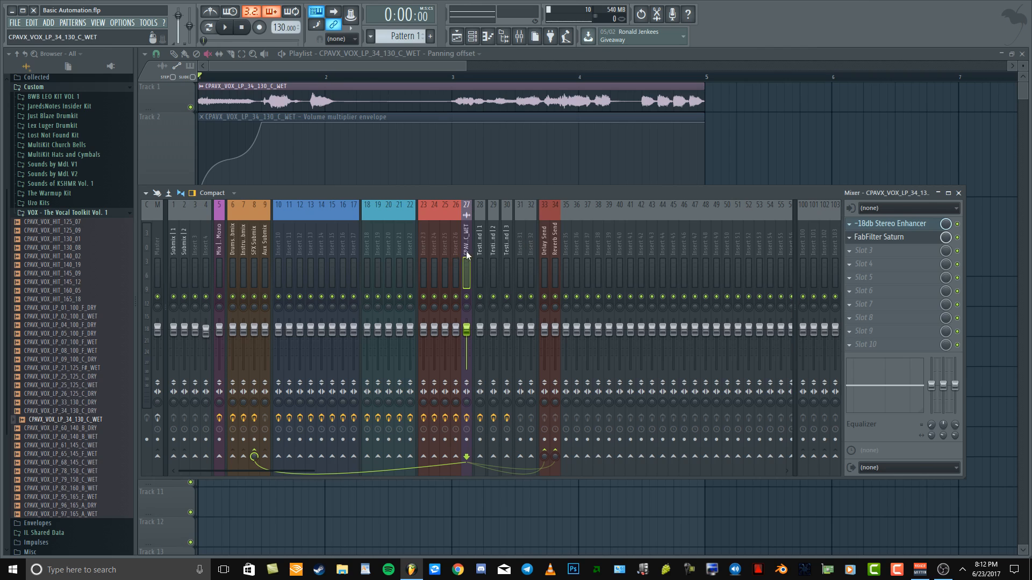
{"action": "left_click", "coordinate": [911, 243]}
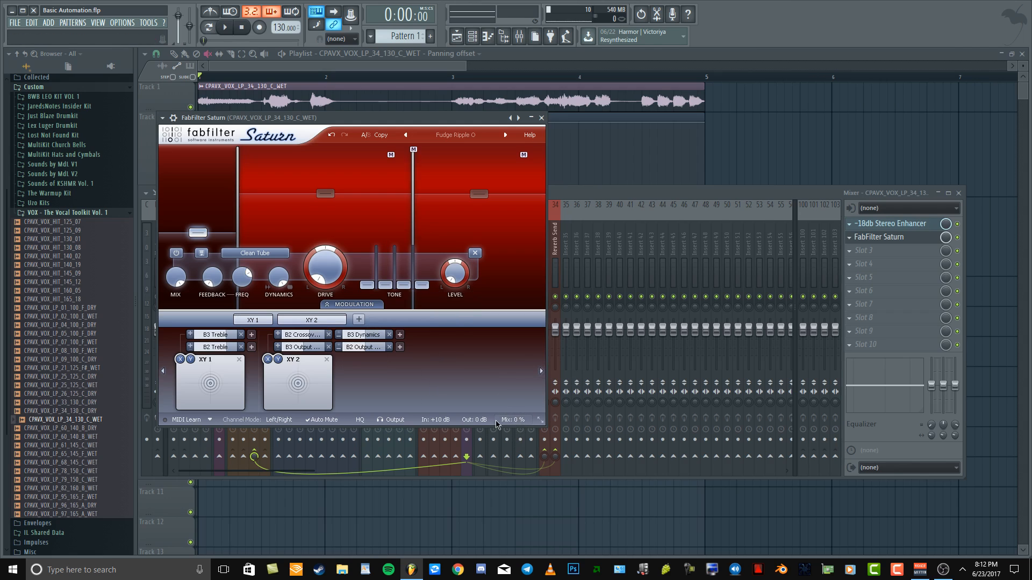
{"action": "left_click_drag", "start_coordinate": [516, 420], "coordinate": [602, 119]}
{"action": "key", "text": "space"}
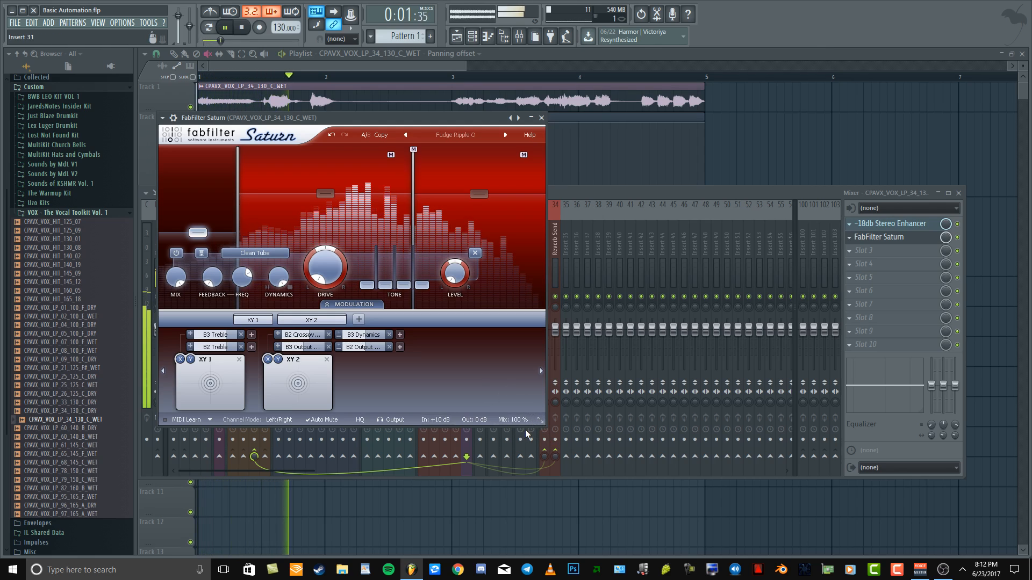
{"action": "key", "text": "space"}
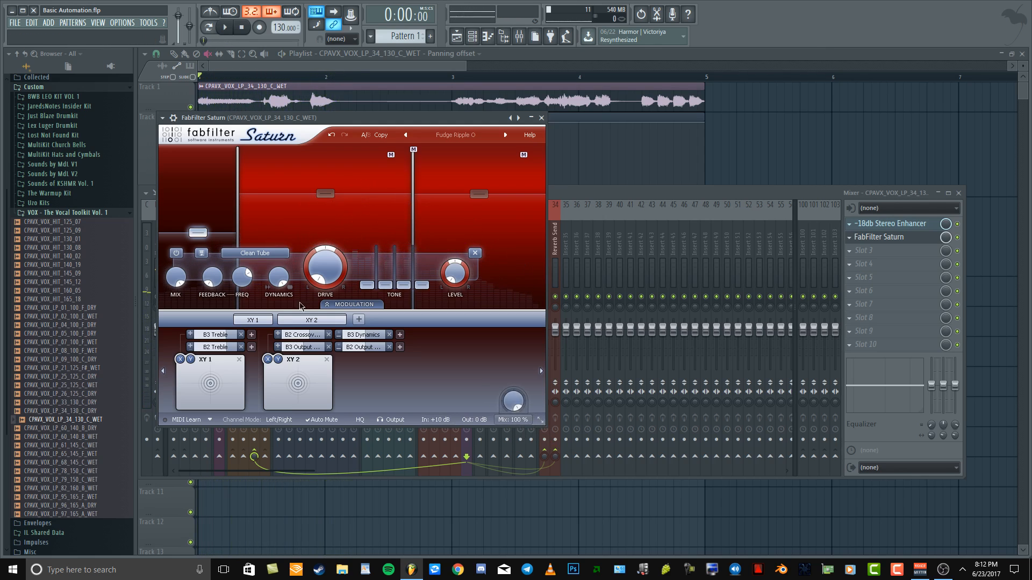
Point out Saturn's output Mix control and browse the plugin's parameters in the current project
{"action": "mouse_move", "coordinate": [522, 423]}
{"action": "left_click_drag", "start_coordinate": [514, 402], "coordinate": [514, 381]}
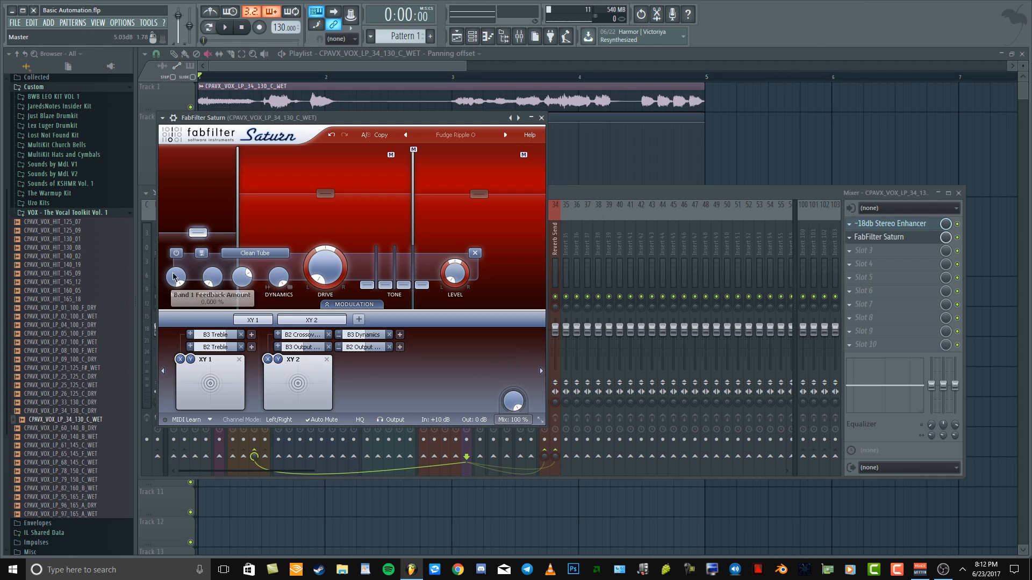
{"action": "left_click", "coordinate": [163, 118]}
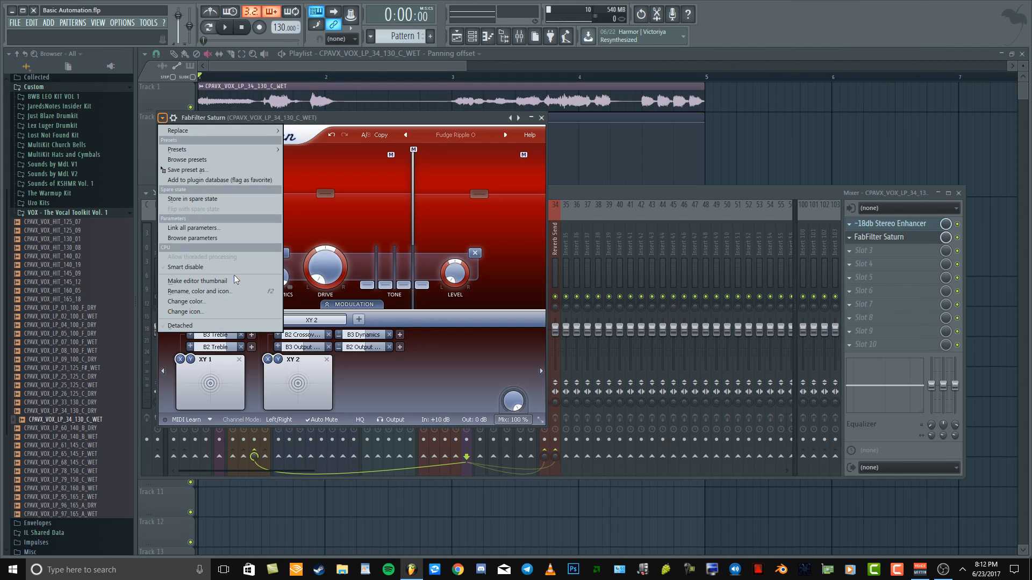
{"action": "left_click", "coordinate": [224, 237]}
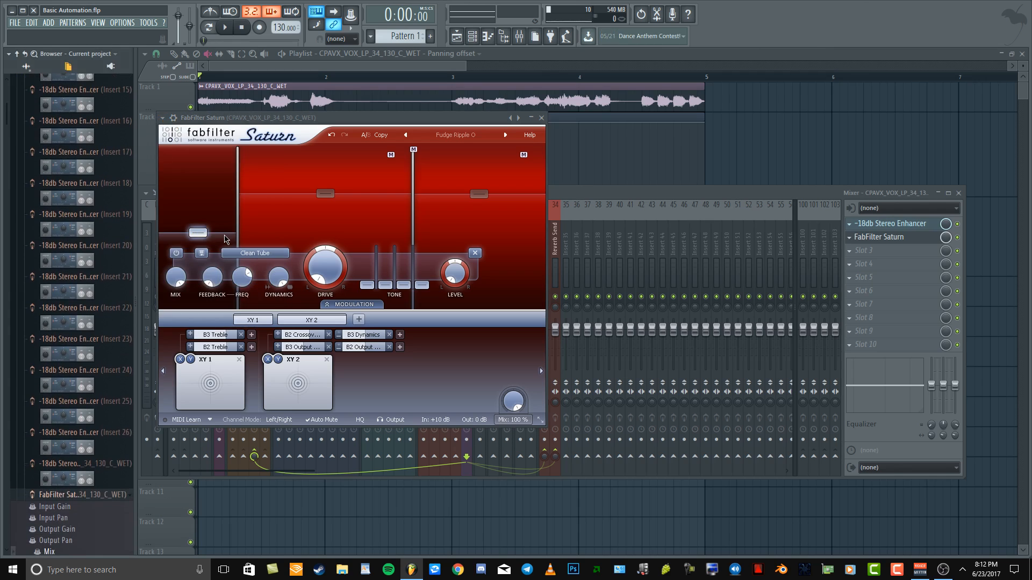
Touch Saturn's Mix and Band 1 Drive knobs to locate their parameters in the browser, ending on Mix
{"action": "mouse_move", "coordinate": [515, 398]}
{"action": "left_click_drag", "start_coordinate": [515, 397], "coordinate": [514, 330]}
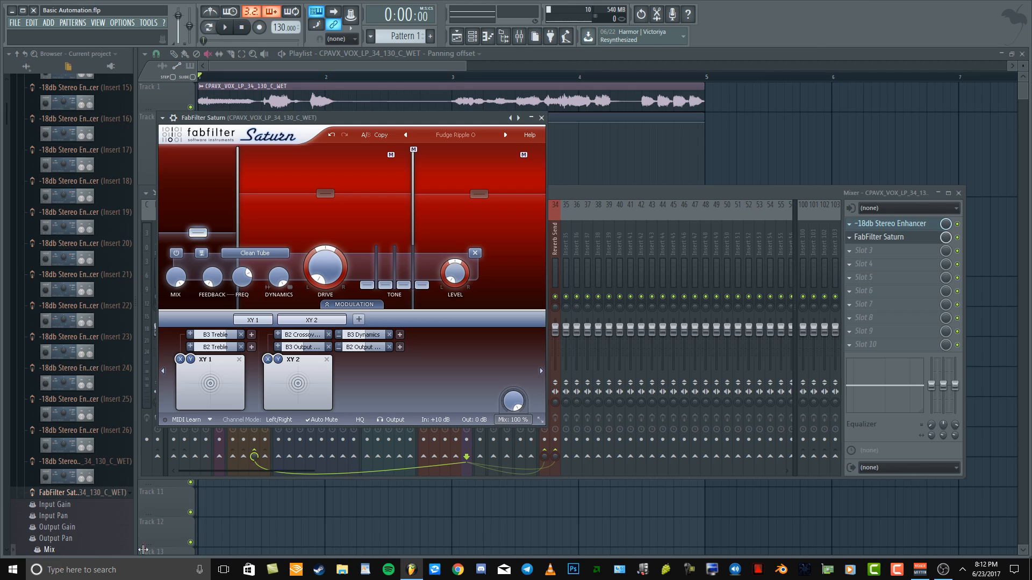
{"action": "mouse_move", "coordinate": [517, 407]}
{"action": "left_click", "coordinate": [322, 274]}
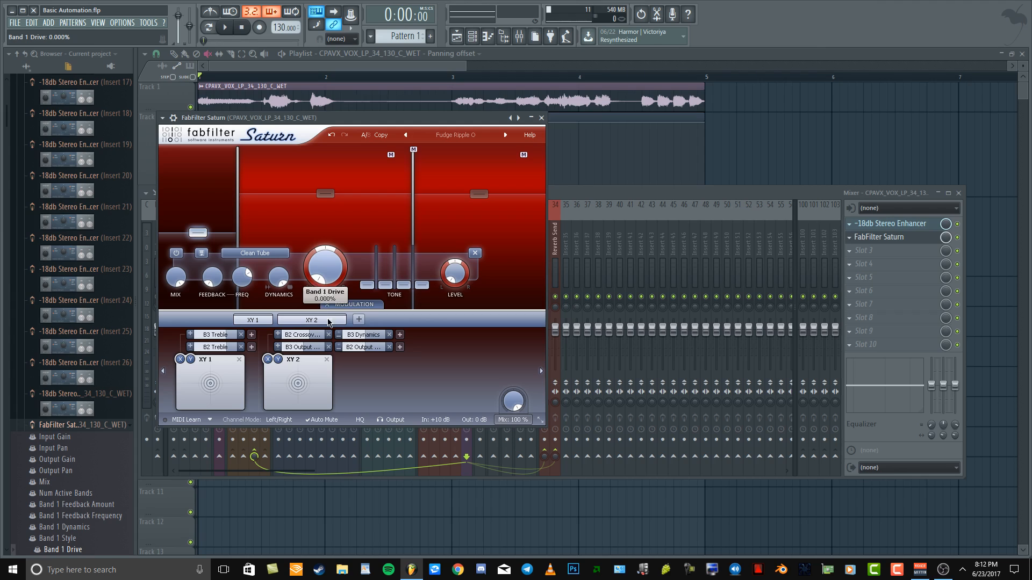
{"action": "mouse_move", "coordinate": [512, 400]}
{"action": "left_mouse_down"}
{"action": "mouse_move", "coordinate": [512, 416]}
{"action": "mouse_move", "coordinate": [513, 396]}
{"action": "left_mouse_up"}
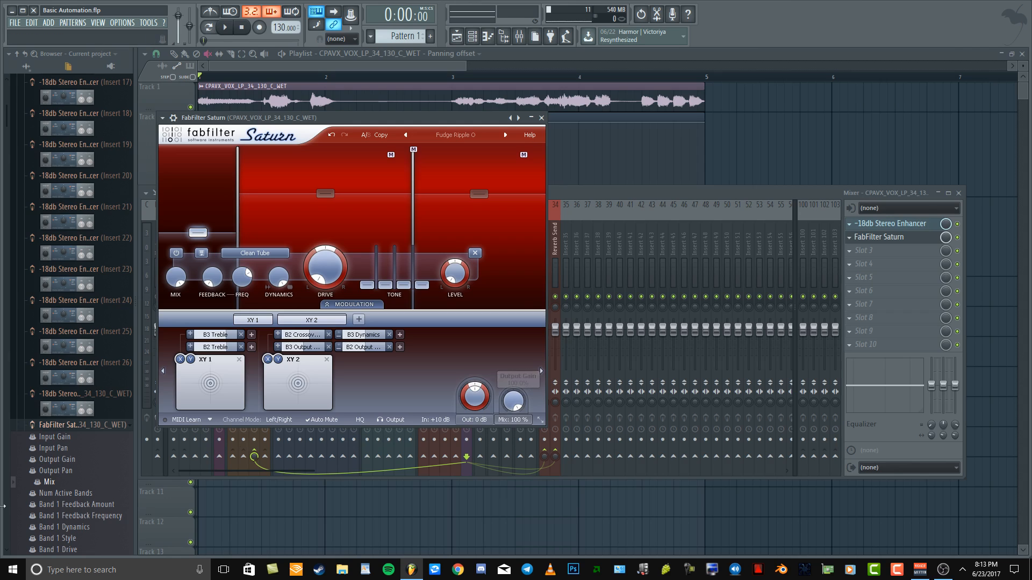
Create an automation clip for Saturn's Mix parameter and enlarge Track 4 in the playlist
{"action": "right_click", "coordinate": [51, 483]}
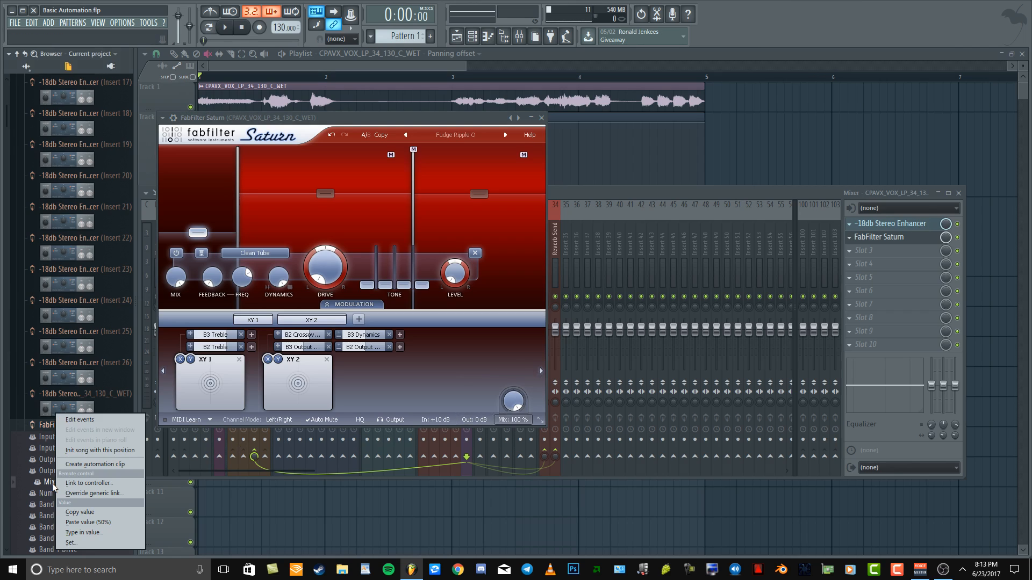
{"action": "left_click", "coordinate": [95, 464]}
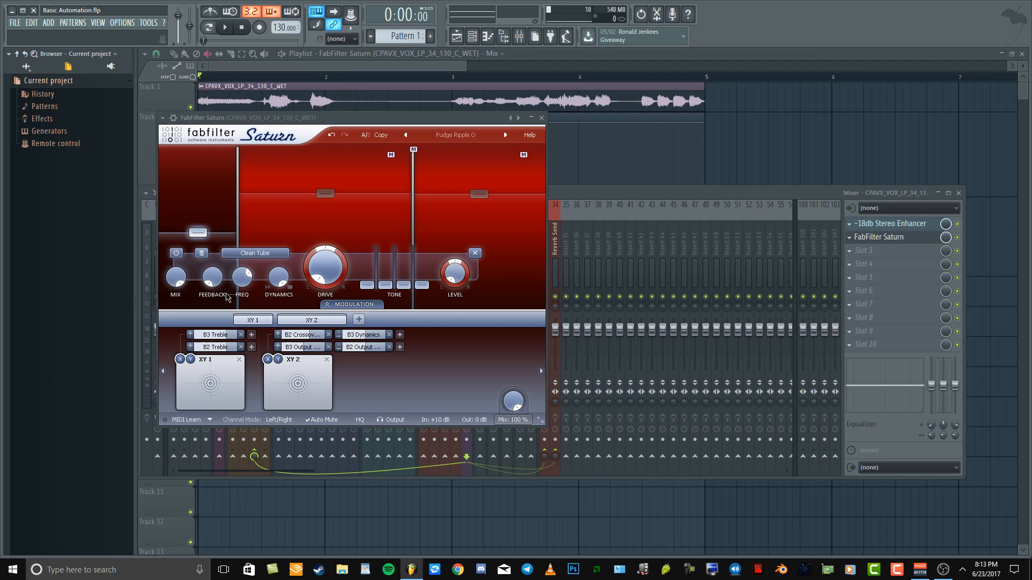
{"action": "left_click", "coordinate": [347, 69]}
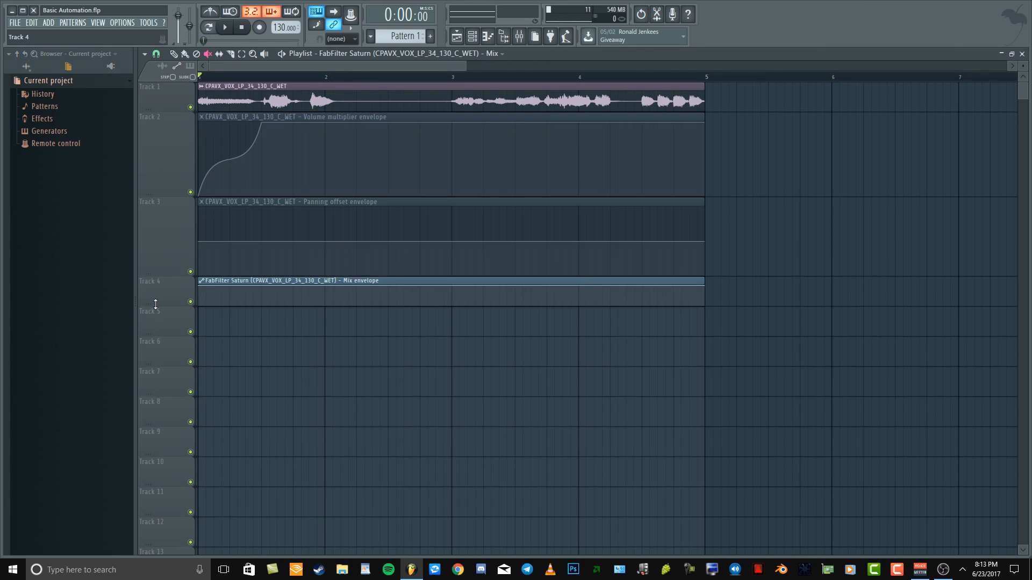
{"action": "left_click_drag", "start_coordinate": [156, 304], "coordinate": [155, 497]}
Lower the first and last points of the Mix envelope to 0% and play back the dry vocal briefly
{"action": "left_click", "coordinate": [173, 55]}
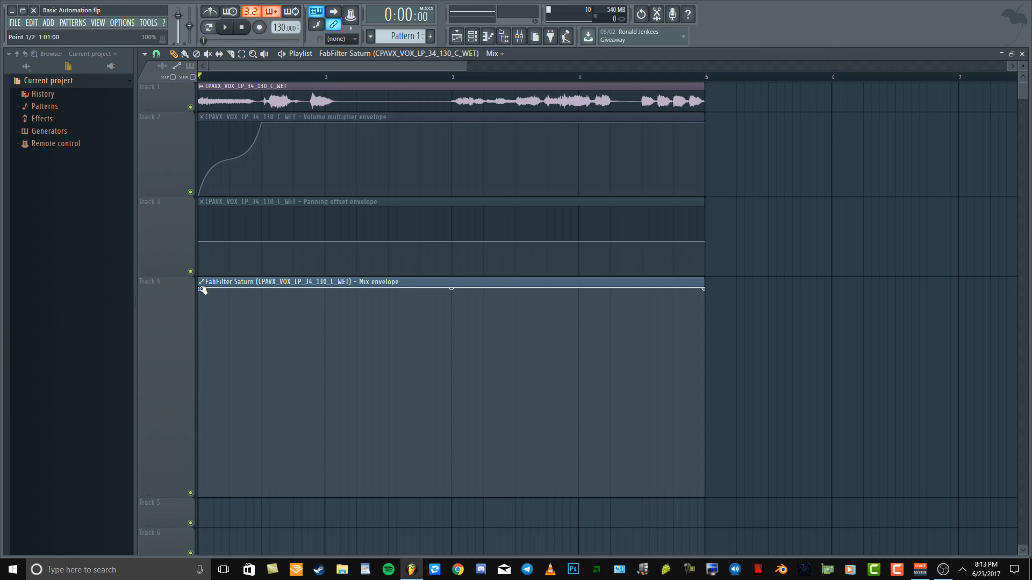
{"action": "left_click_drag", "start_coordinate": [200, 289], "coordinate": [199, 495]}
{"action": "left_click_drag", "start_coordinate": [704, 288], "coordinate": [709, 500]}
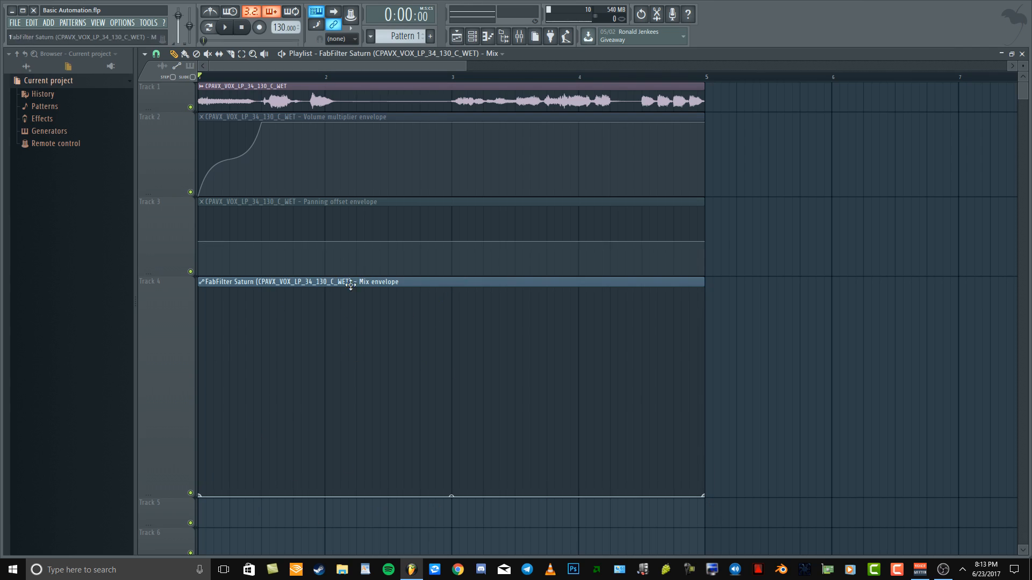
{"action": "key", "text": "space"}
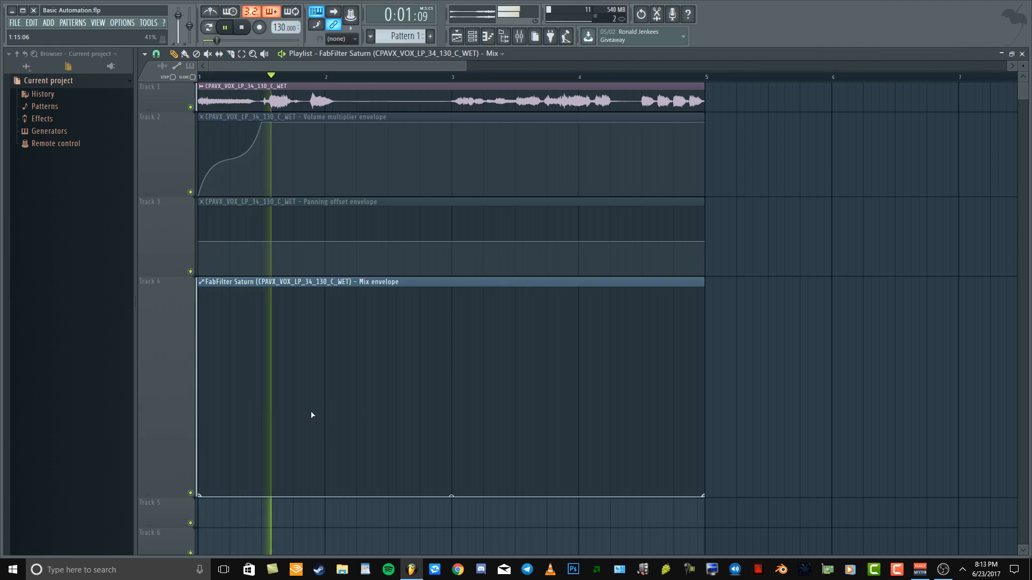
{"action": "key", "text": "space"}
Add a Mix envelope point at 1:15:00 with a value of 100%, try Single curve mode, and set it back to Double curve
{"action": "left_click_drag", "start_coordinate": [310, 487], "coordinate": [314, 290]}
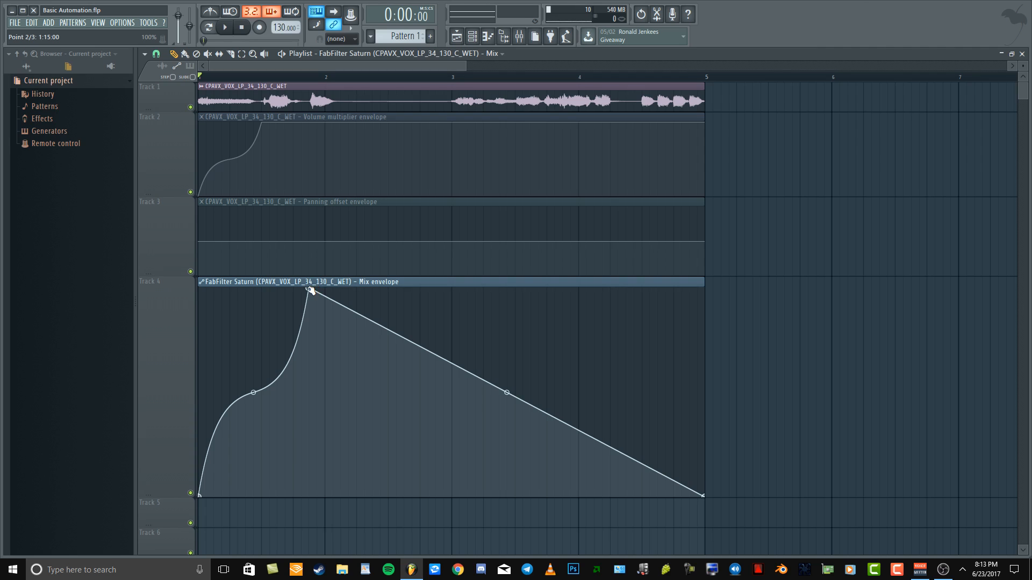
{"action": "right_click", "coordinate": [311, 291]}
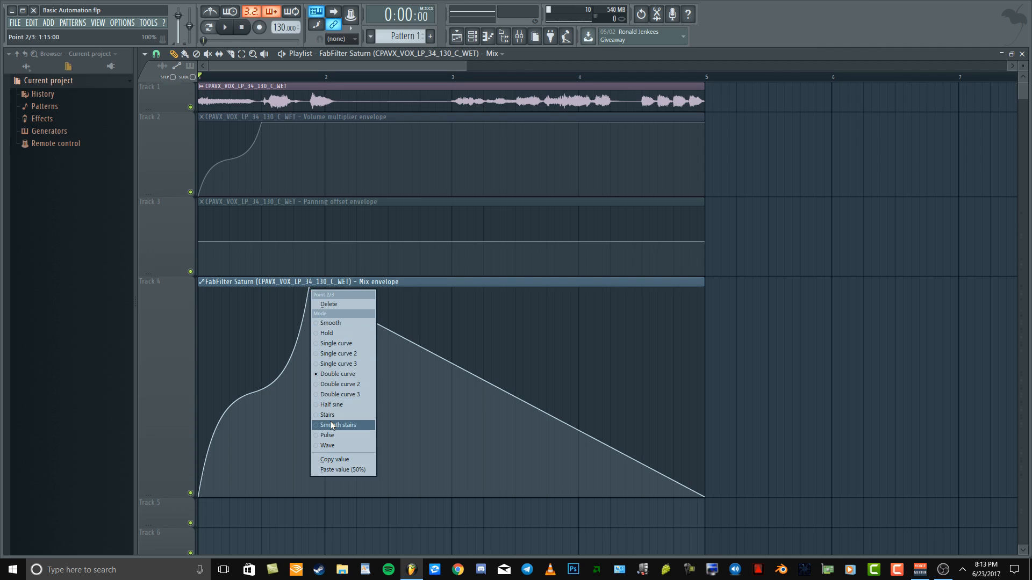
{"action": "left_click", "coordinate": [348, 343]}
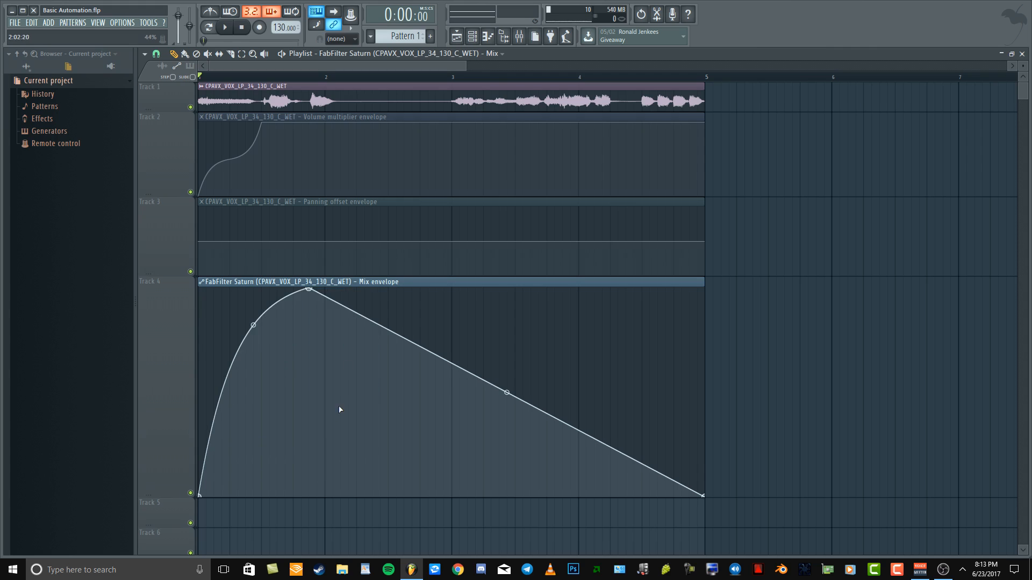
{"action": "right_click", "coordinate": [311, 290]}
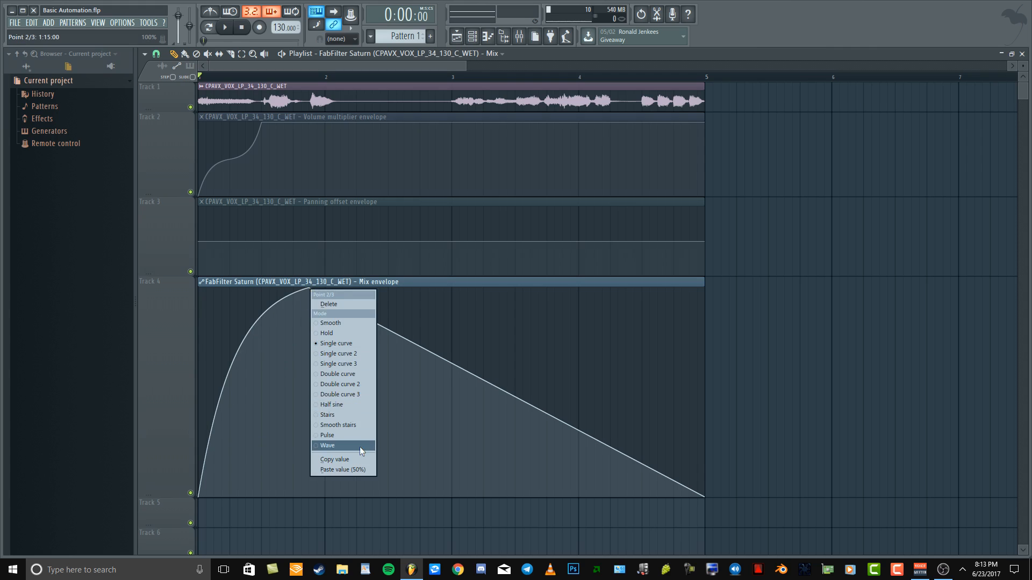
{"action": "left_click", "coordinate": [353, 375]}
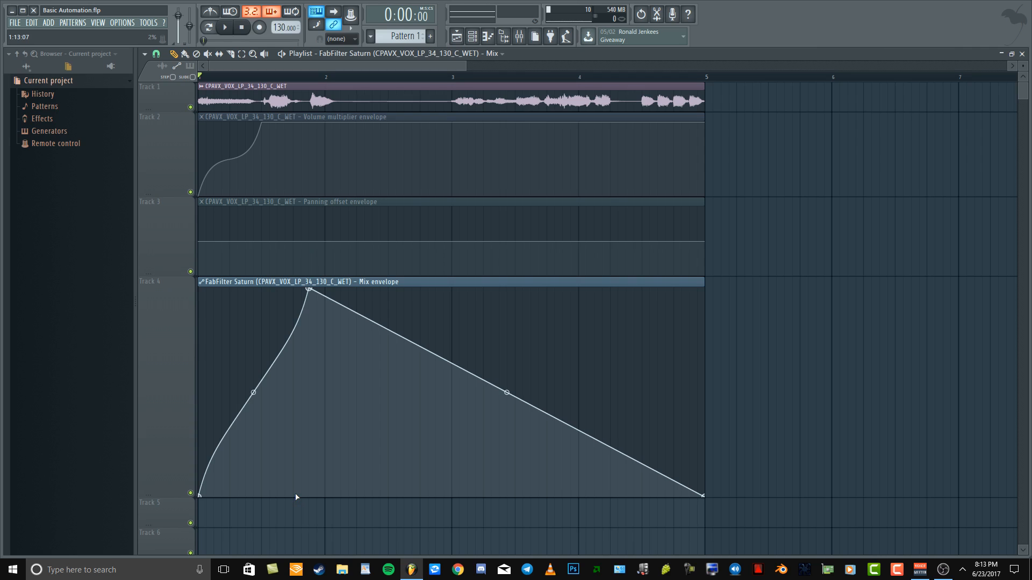
Add a 0% Mix envelope point at about 1:13:00, just before the peak, and play back the sudden rise
{"action": "left_click", "coordinate": [296, 497]}
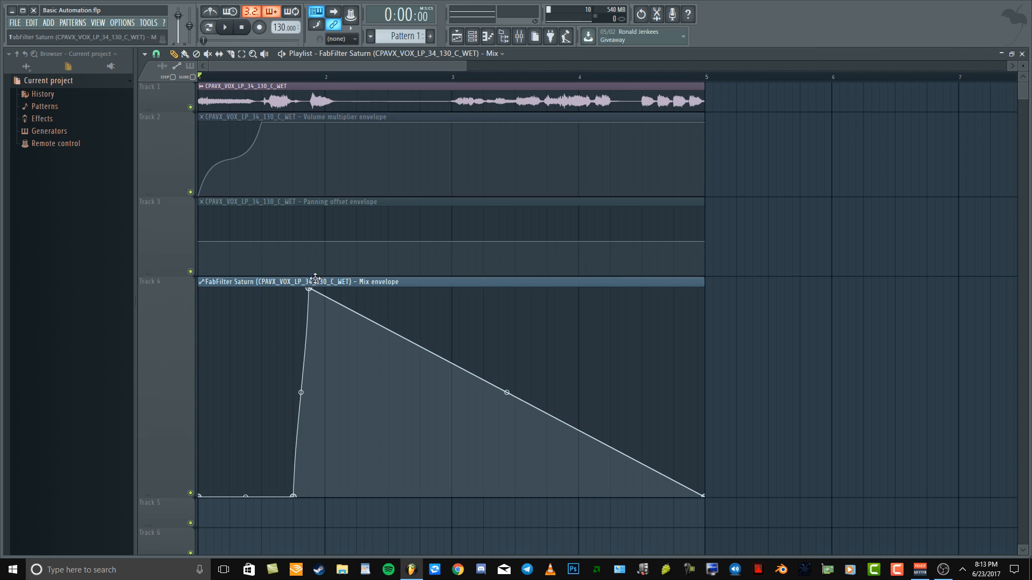
{"action": "left_click_drag", "start_coordinate": [314, 286], "coordinate": [314, 287]}
{"action": "key", "text": "space"}
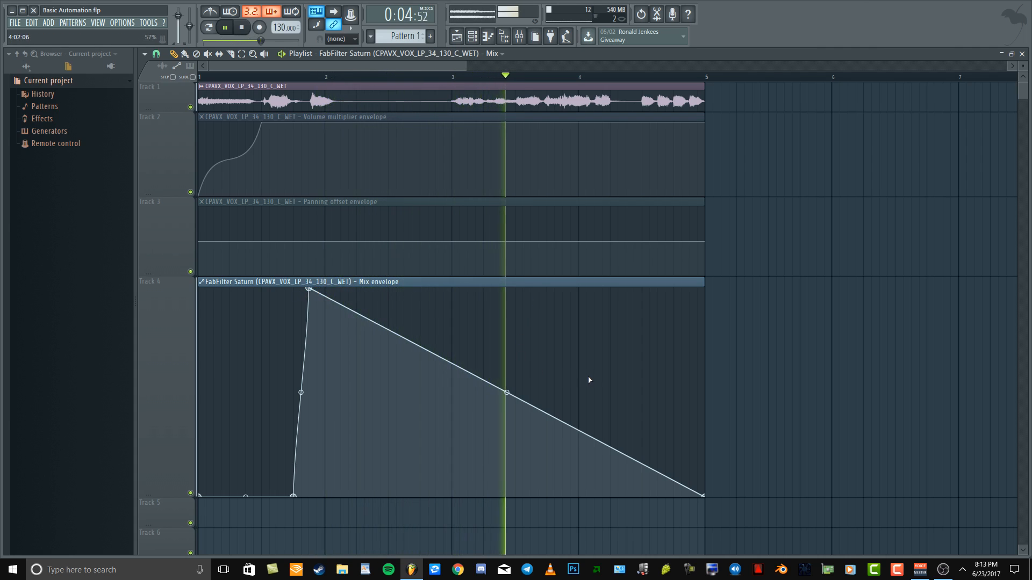
Bend the Mix envelope's falling segment into a curve and add points at the start of bar 4 and at 4:13:00 with 91%
{"action": "left_click_drag", "start_coordinate": [506, 393], "coordinate": [435, 324]}
{"action": "key", "text": "space"}
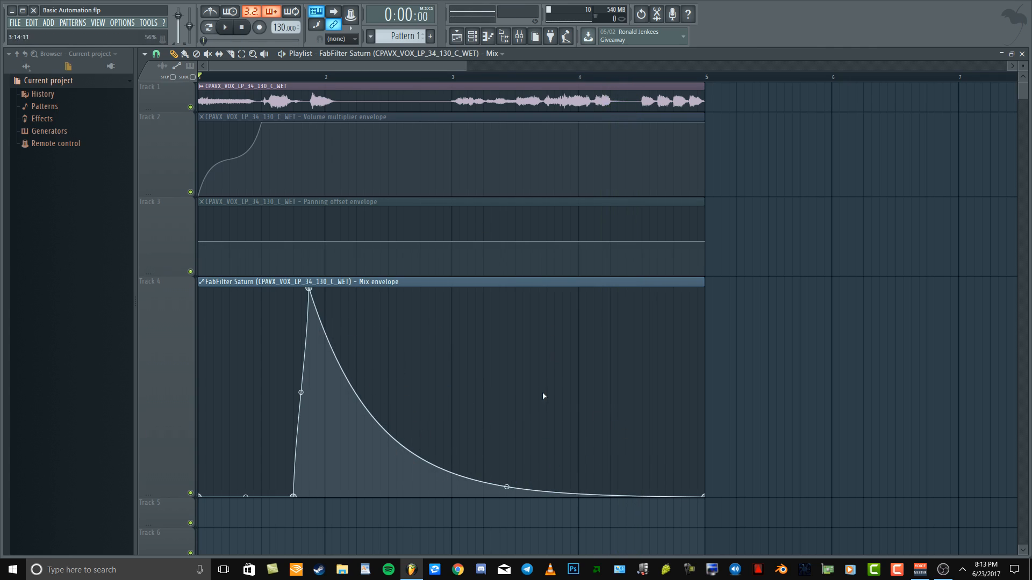
{"action": "left_click_drag", "start_coordinate": [582, 381], "coordinate": [578, 339]}
{"action": "left_click", "coordinate": [667, 330]}
{"action": "left_click_drag", "start_coordinate": [667, 330], "coordinate": [673, 306]}
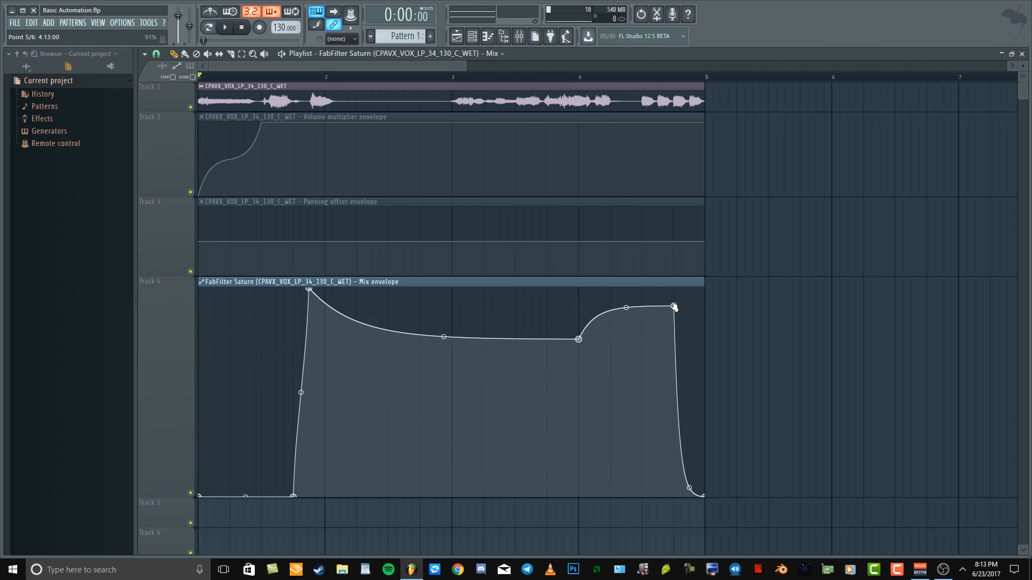
Set the point at 4:13:00 to Stairs mode and adjust the segment's tension to form two large steps
{"action": "right_click", "coordinate": [673, 307]}
{"action": "left_click", "coordinate": [731, 430]}
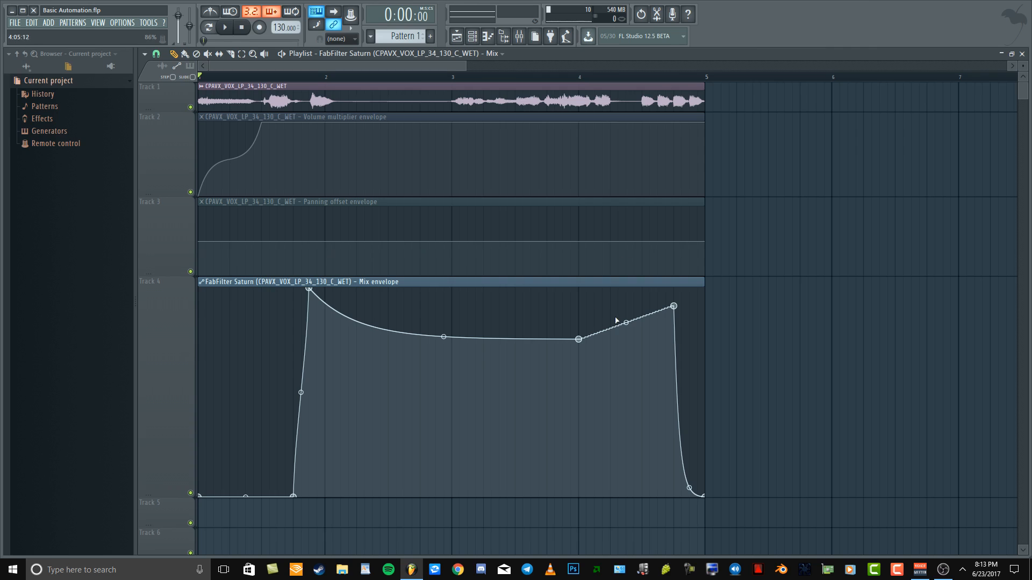
{"action": "left_click_drag", "start_coordinate": [626, 322], "coordinate": [626, 293]}
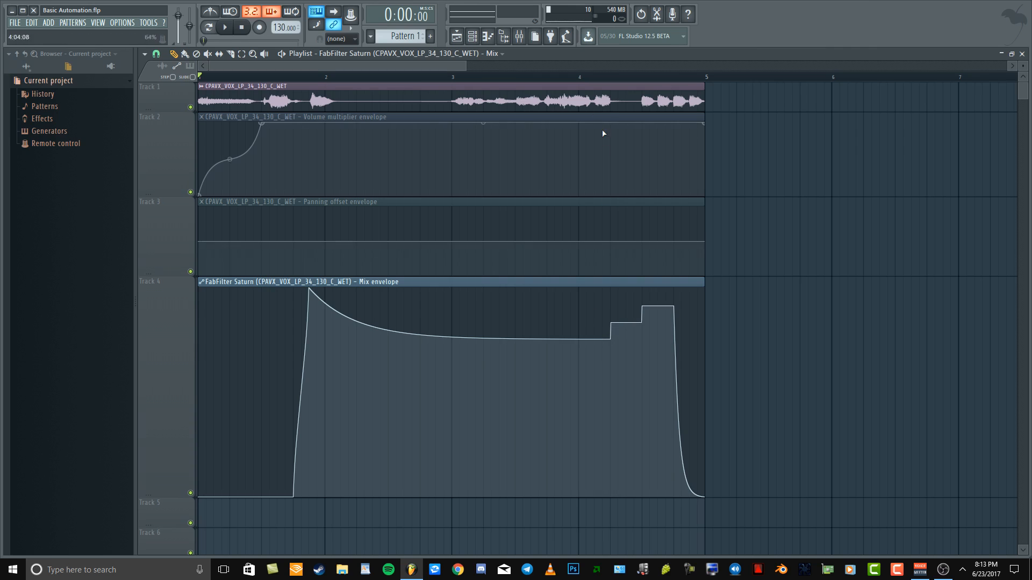
Move the playback position to the start of bar 4 and play back the stepped Mix automation
{"action": "left_click_drag", "start_coordinate": [594, 77], "coordinate": [582, 75]}
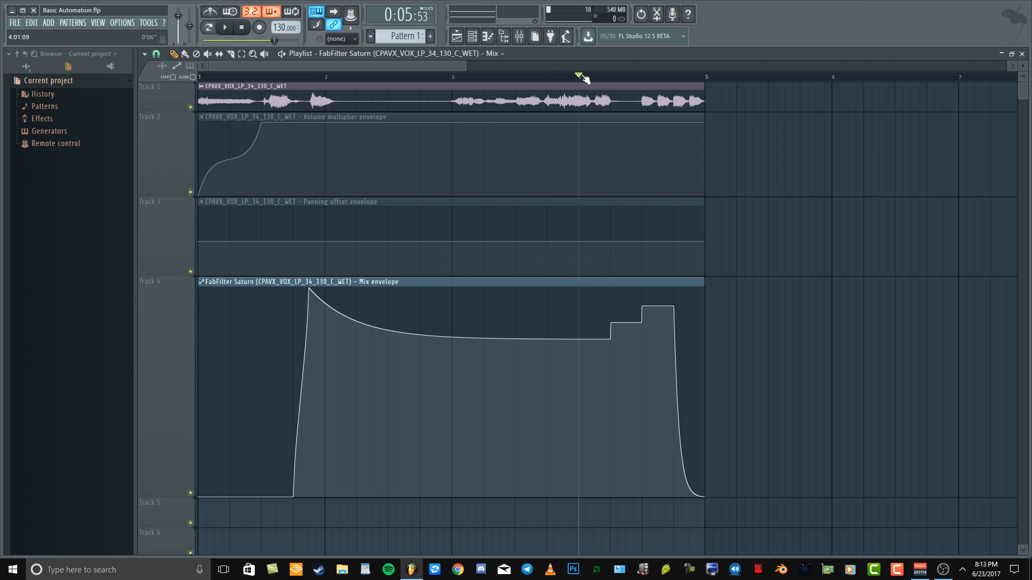
{"action": "key", "text": "space"}
{"action": "key", "text": "space"}
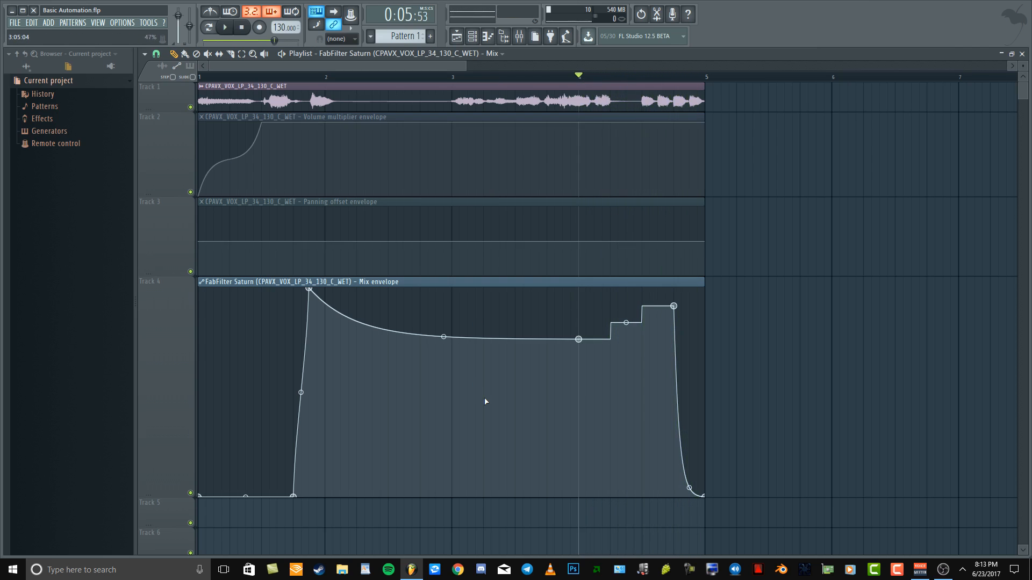